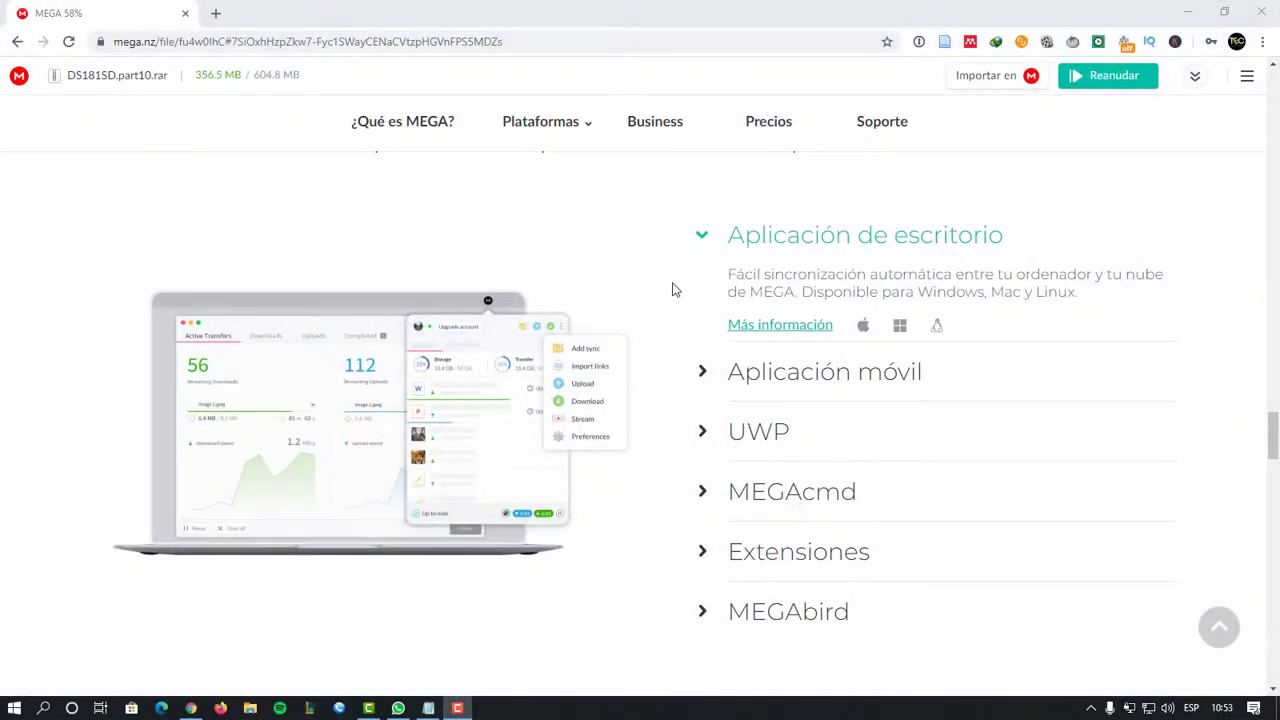
Look through MEGA's platform descriptions on the file page, including the mobile app, MEGAcmd and Extensiones.
{"action": "left_click", "coordinate": [703, 372]}
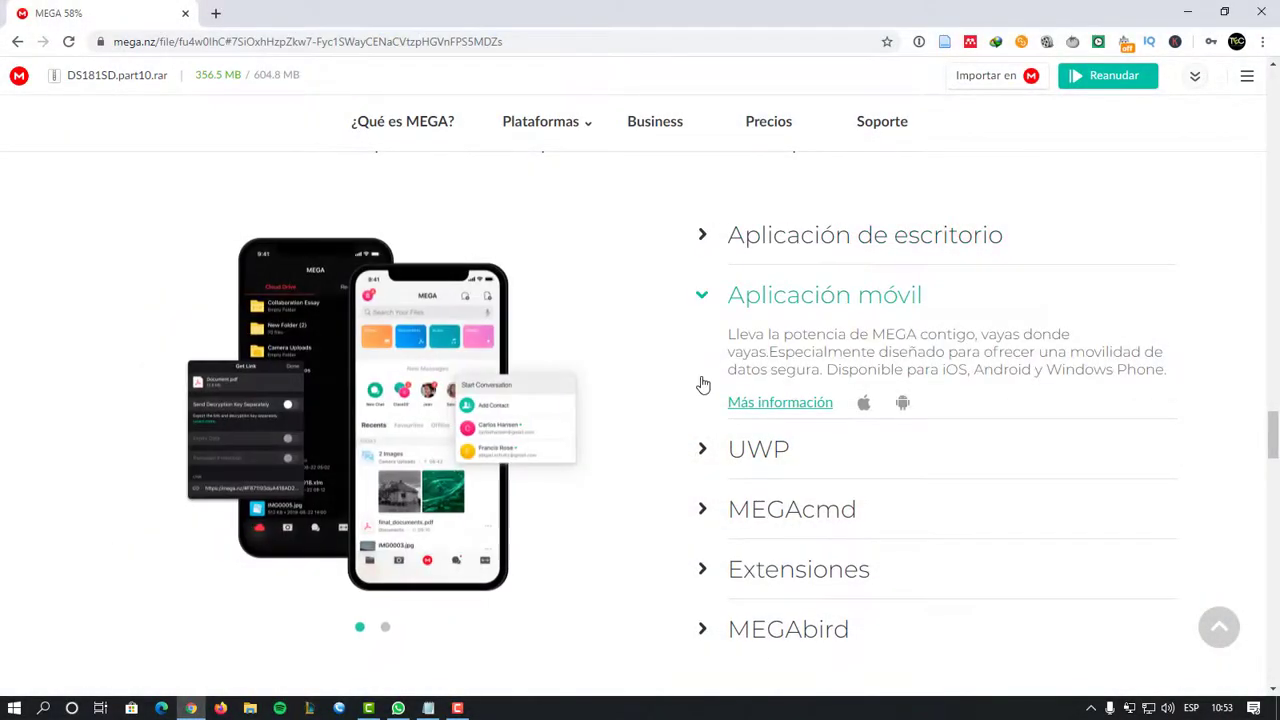
{"action": "left_click", "coordinate": [701, 434]}
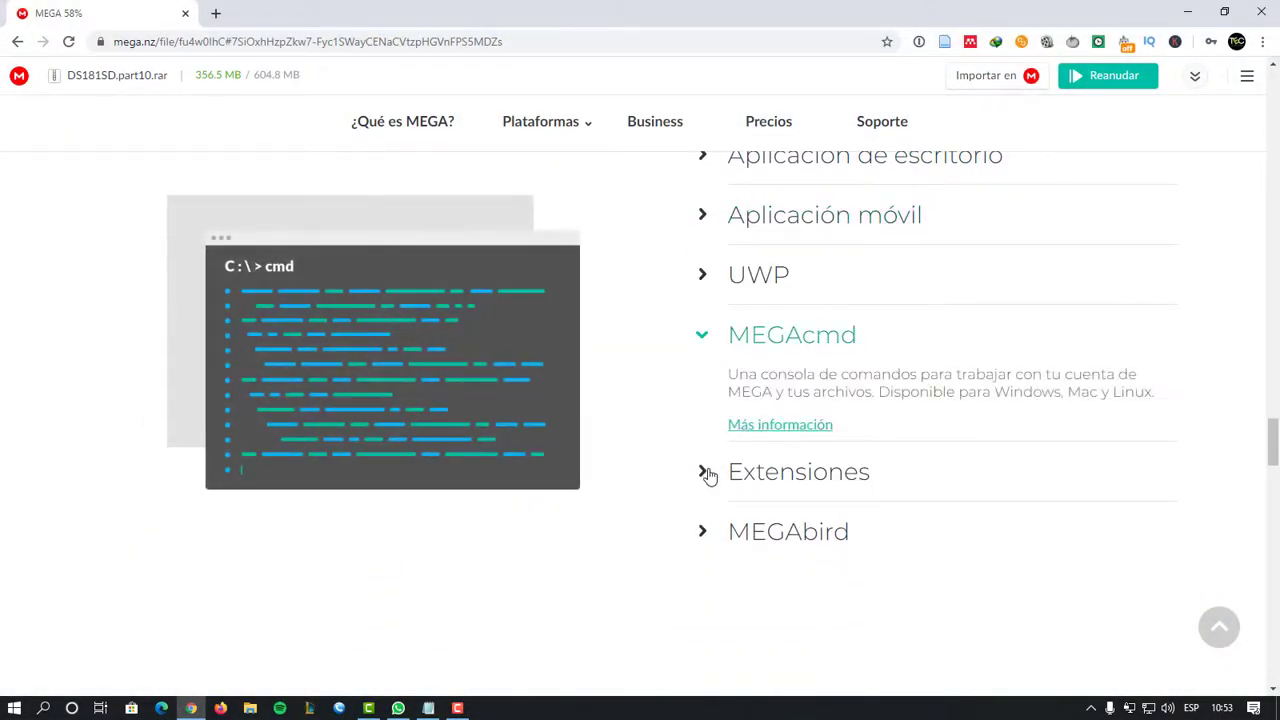
{"action": "left_click", "coordinate": [706, 475]}
{"action": "left_click", "coordinate": [705, 551]}
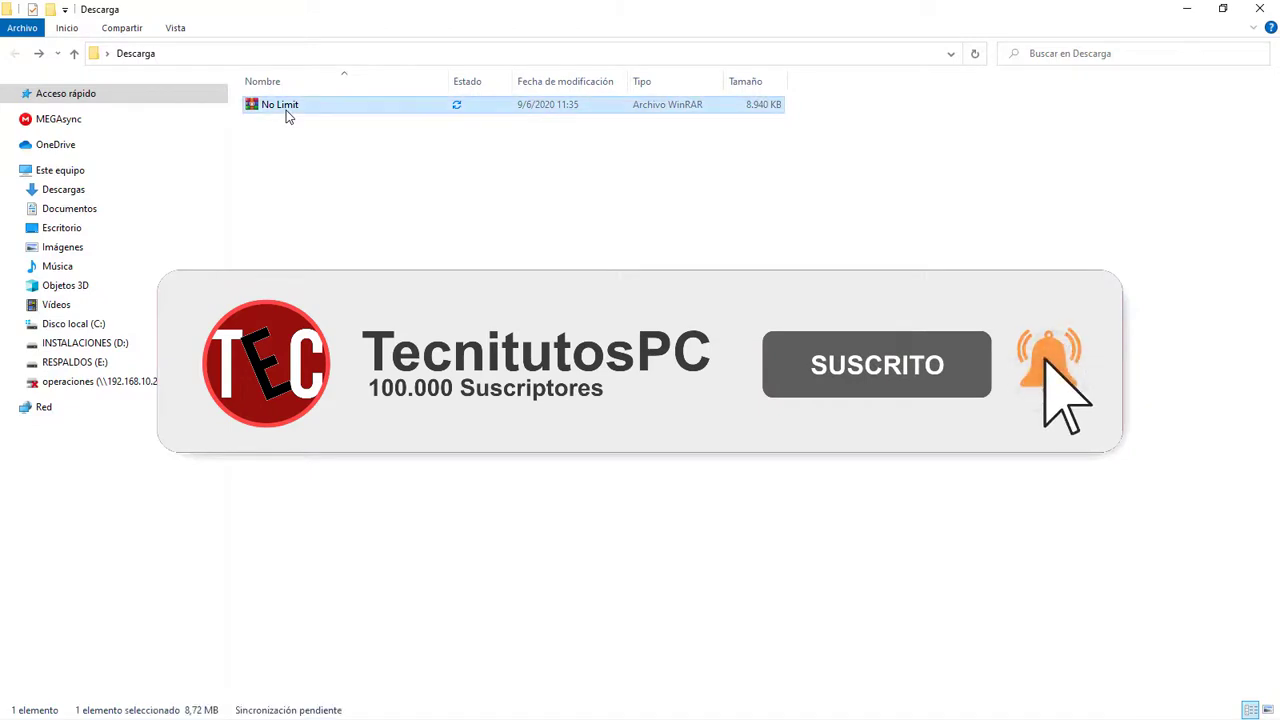
Extract the No Limit archive into the current folder and open the extracted No Limit folder.
{"action": "right_click", "coordinate": [286, 116]}
{"action": "left_click", "coordinate": [336, 178]}
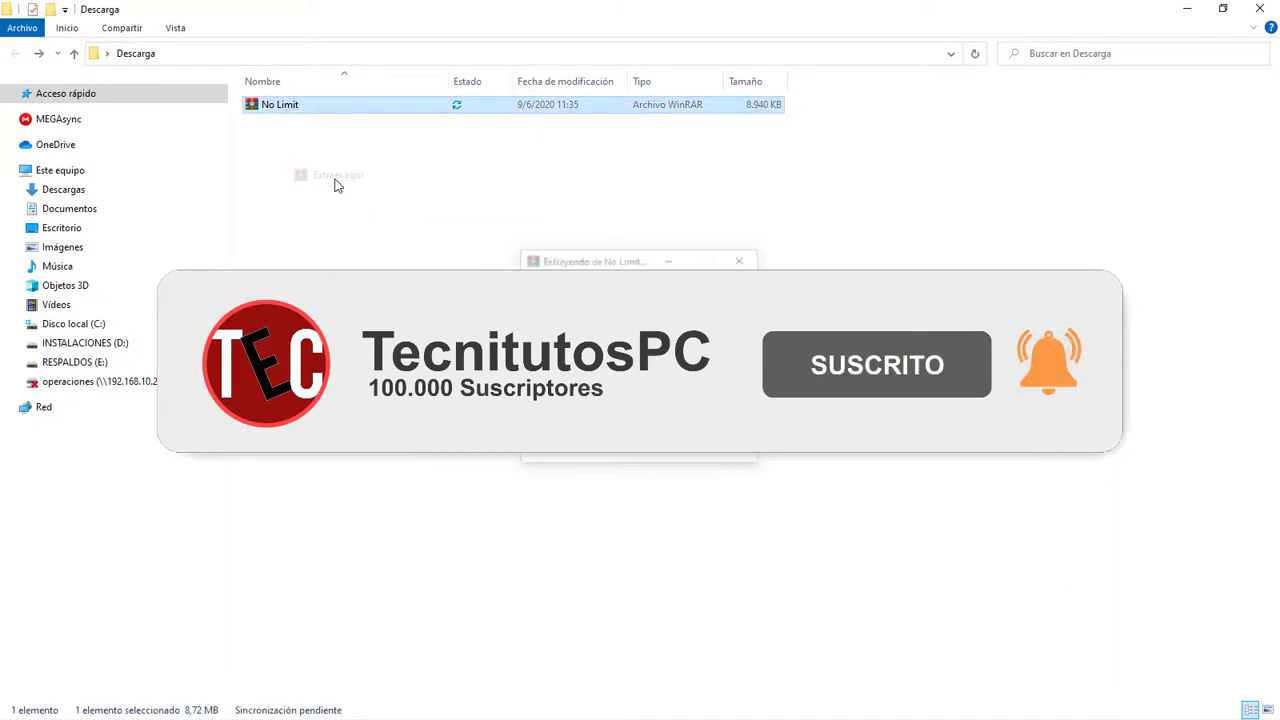
{"action": "double_click", "coordinate": [288, 123]}
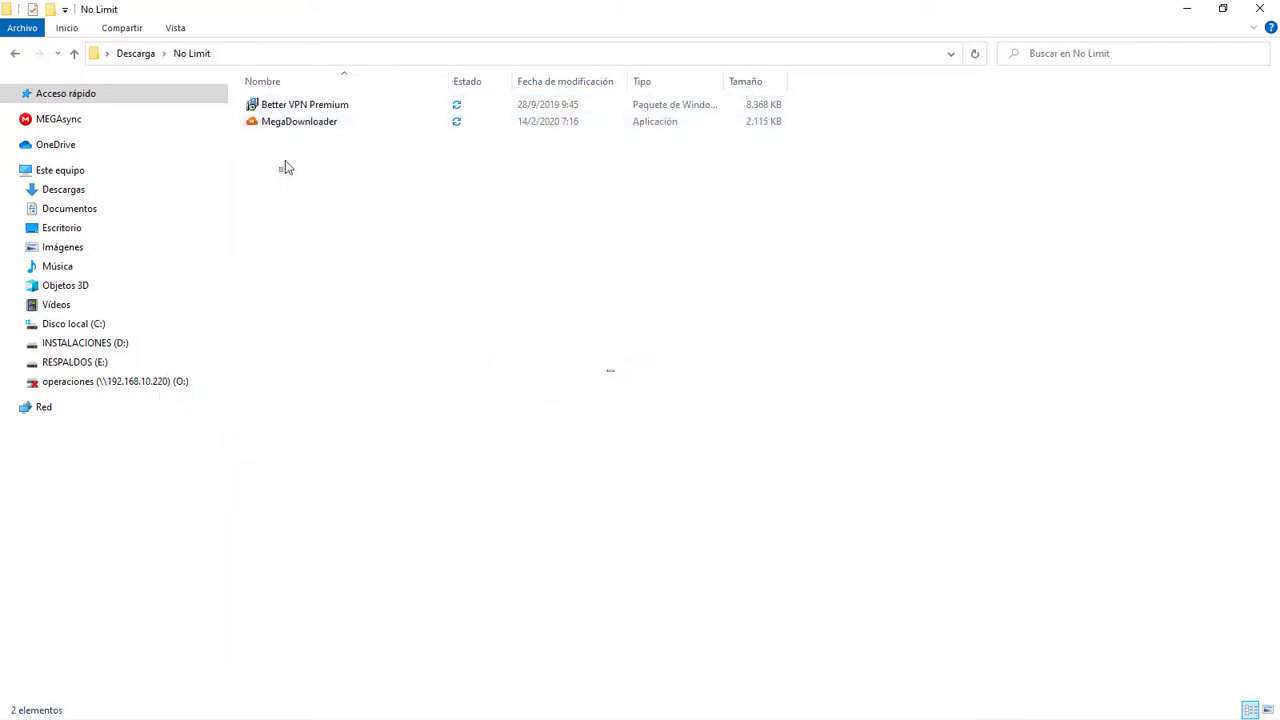
{"action": "left_click_drag", "start_coordinate": [282, 168], "coordinate": [298, 104]}
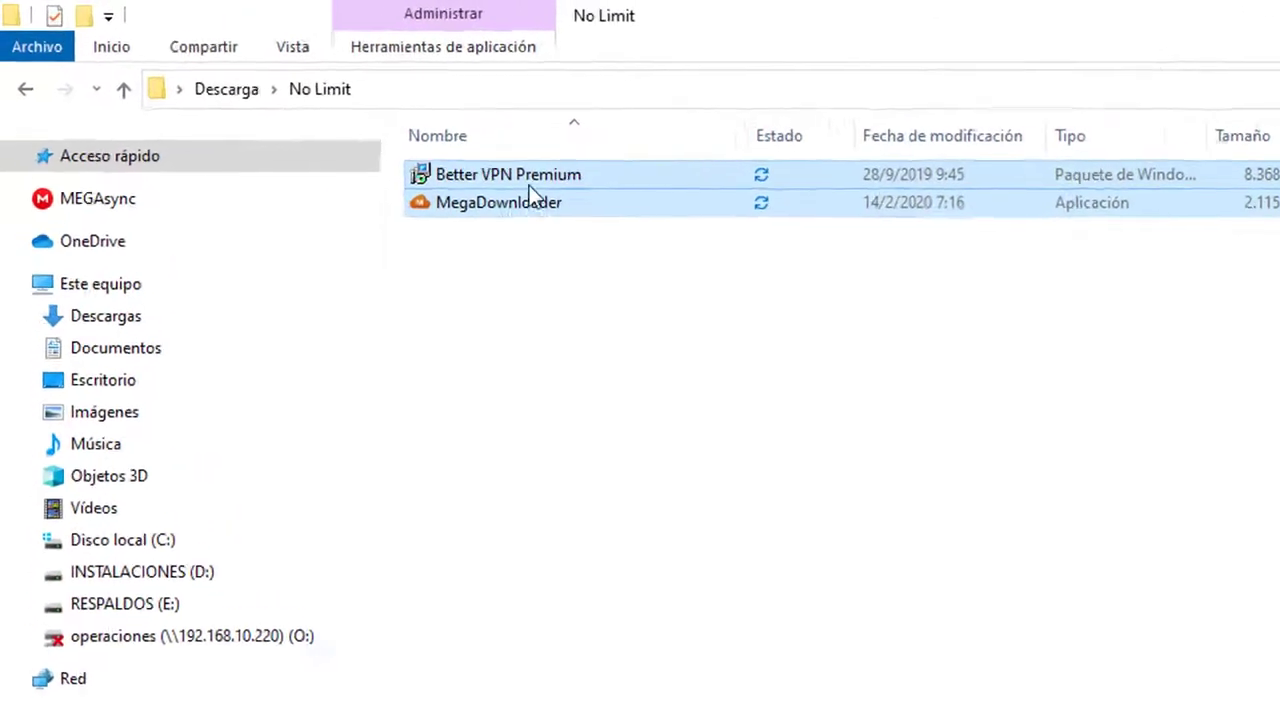
{"action": "left_click", "coordinate": [324, 120]}
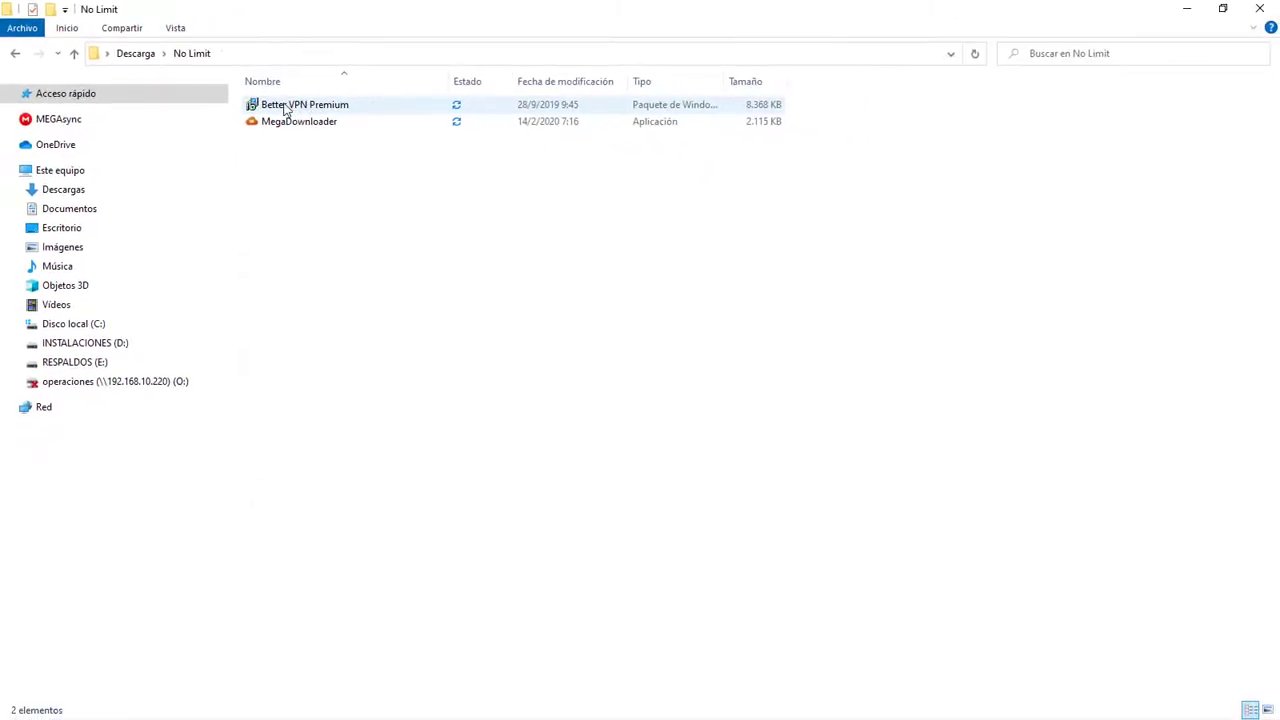
Install Betternet for Windows from the Better VPN Premium package and close the setup wizard.
{"action": "left_click", "coordinate": [331, 119]}
{"action": "right_click", "coordinate": [331, 120]}
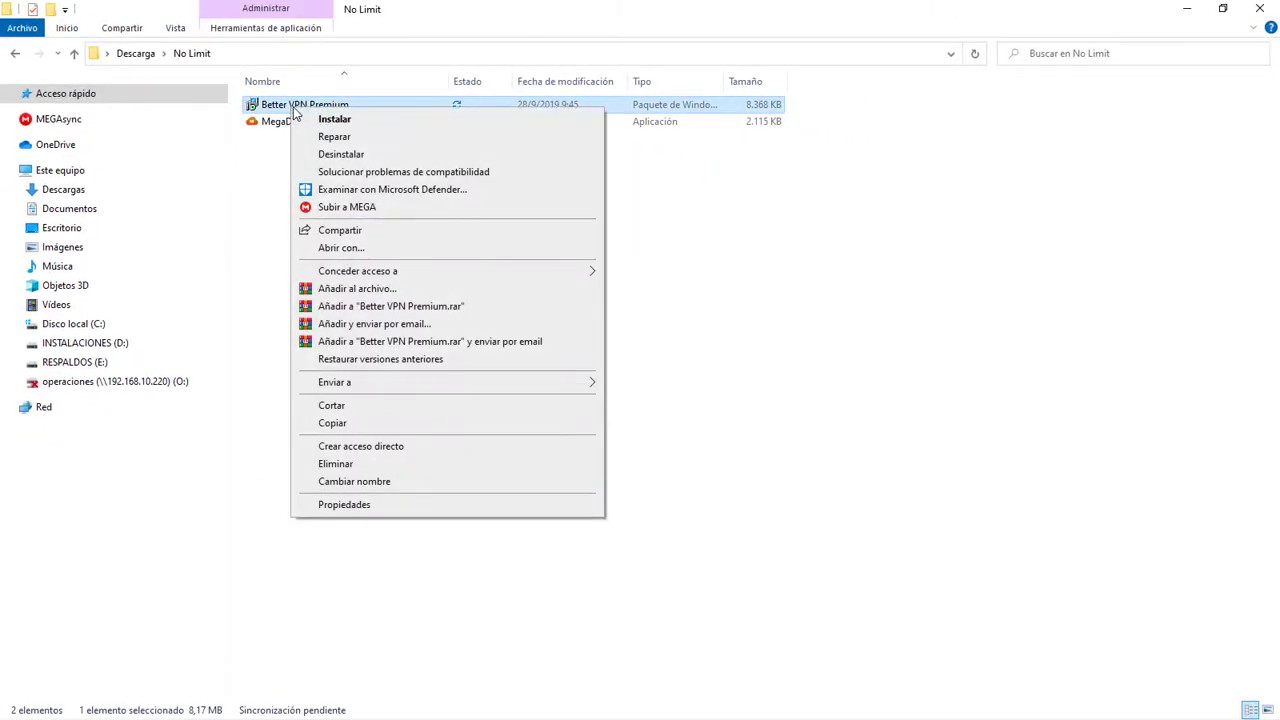
{"action": "left_click", "coordinate": [322, 120]}
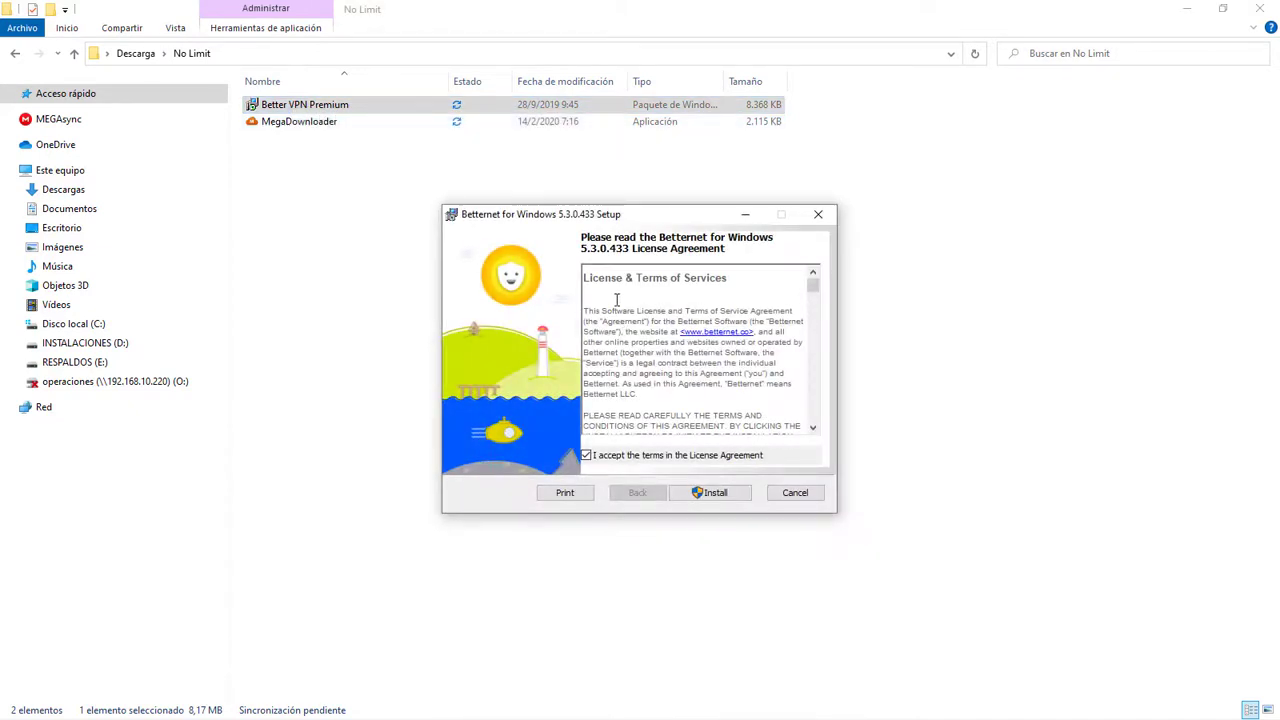
{"action": "left_click", "coordinate": [716, 502]}
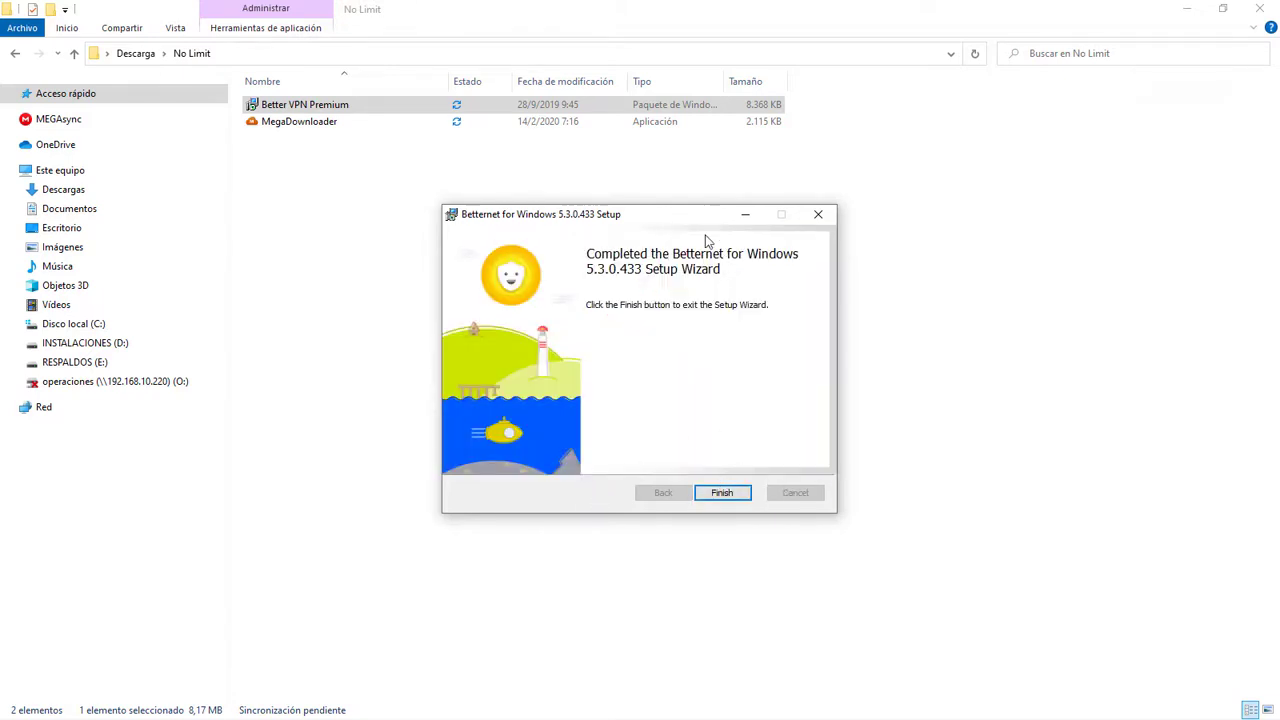
{"action": "left_click", "coordinate": [724, 493]}
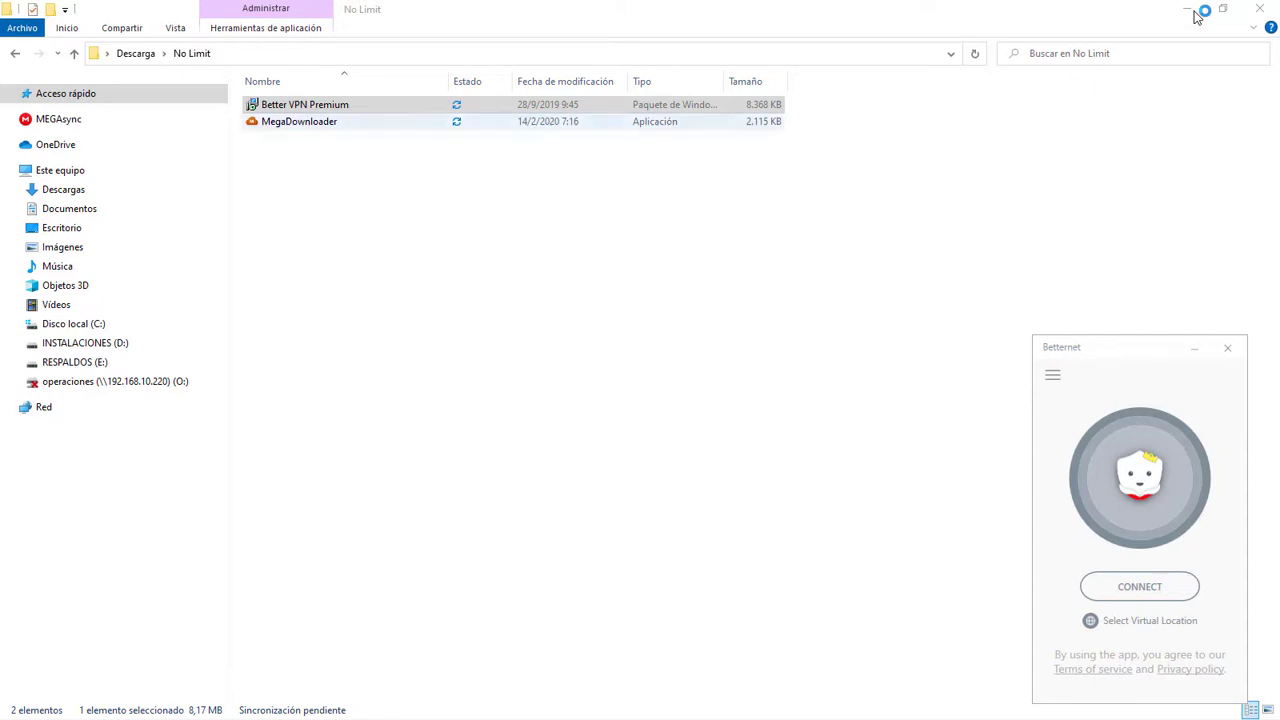
Run MegaDownloader as administrator and open the Betternet VPN window.
{"action": "right_click", "coordinate": [298, 123]}
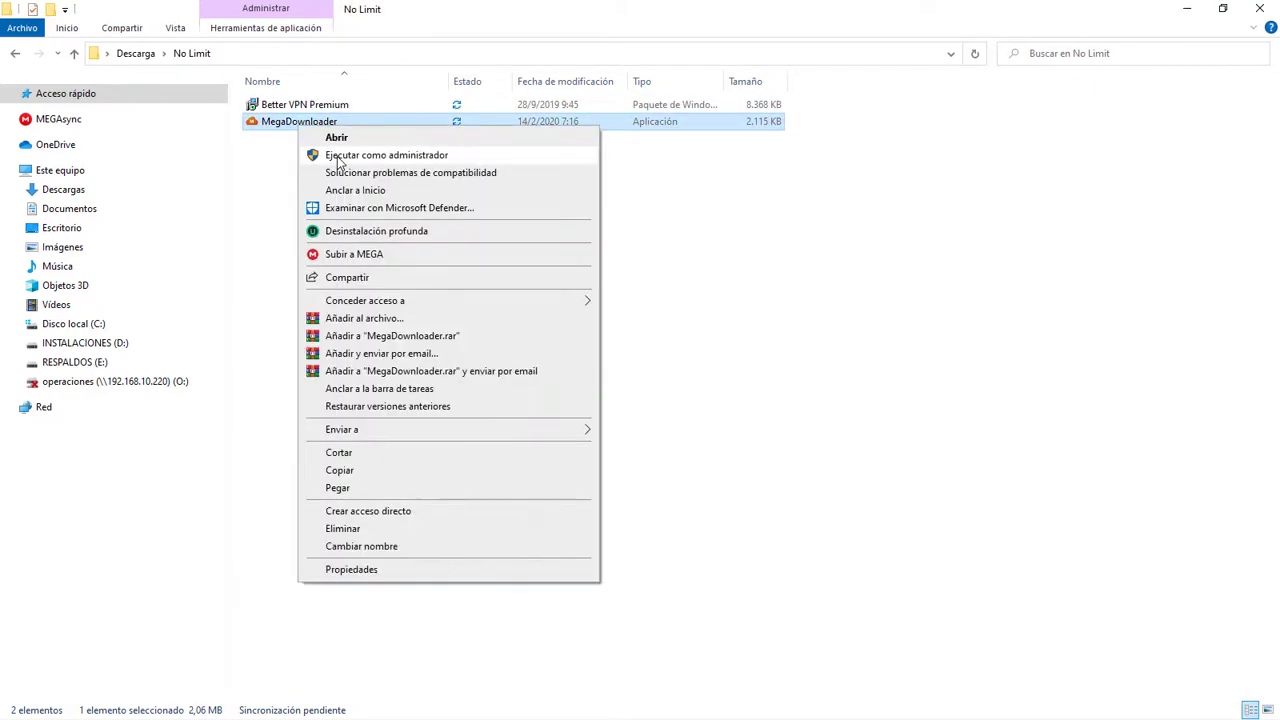
{"action": "left_click", "coordinate": [337, 156]}
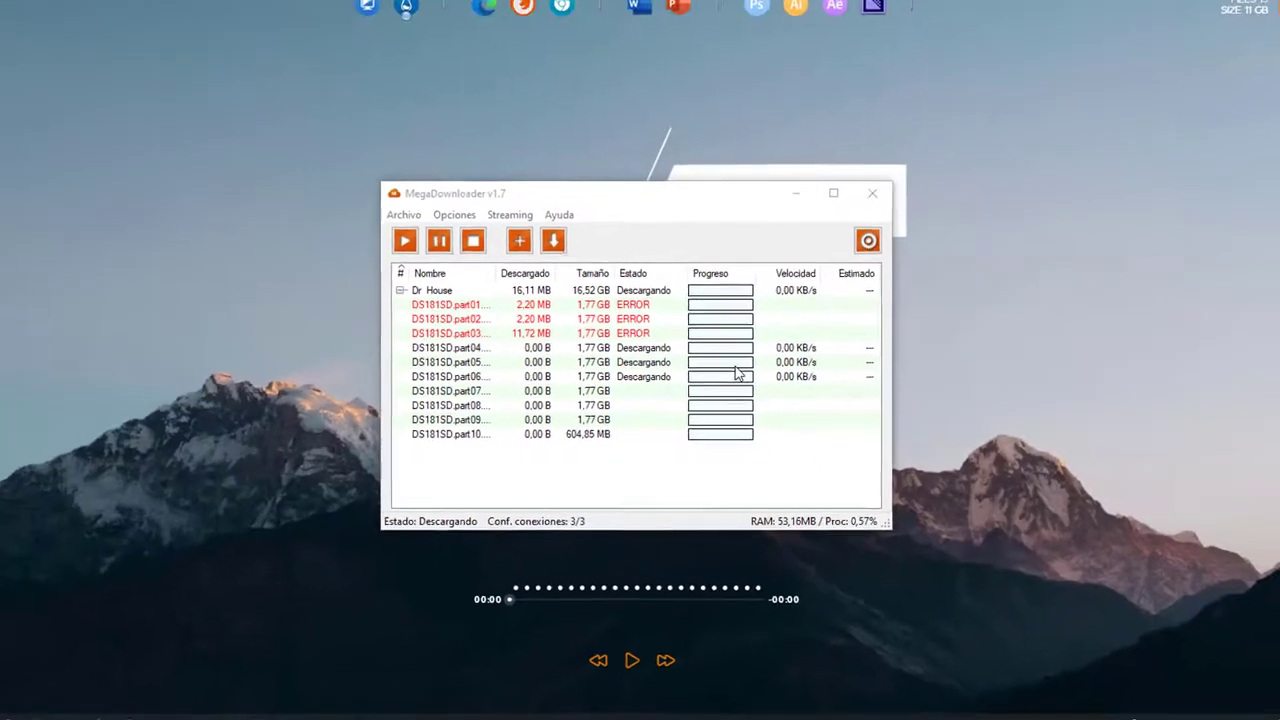
{"action": "left_click", "coordinate": [1091, 708]}
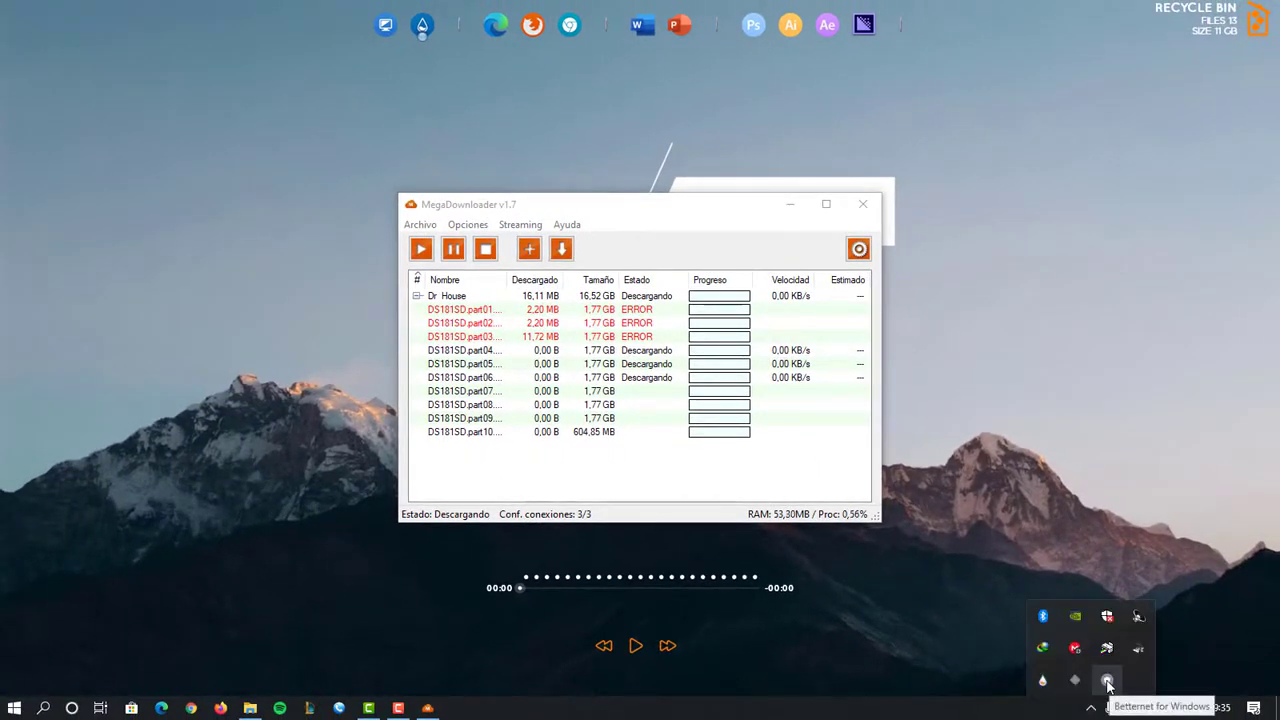
{"action": "left_click", "coordinate": [1107, 681]}
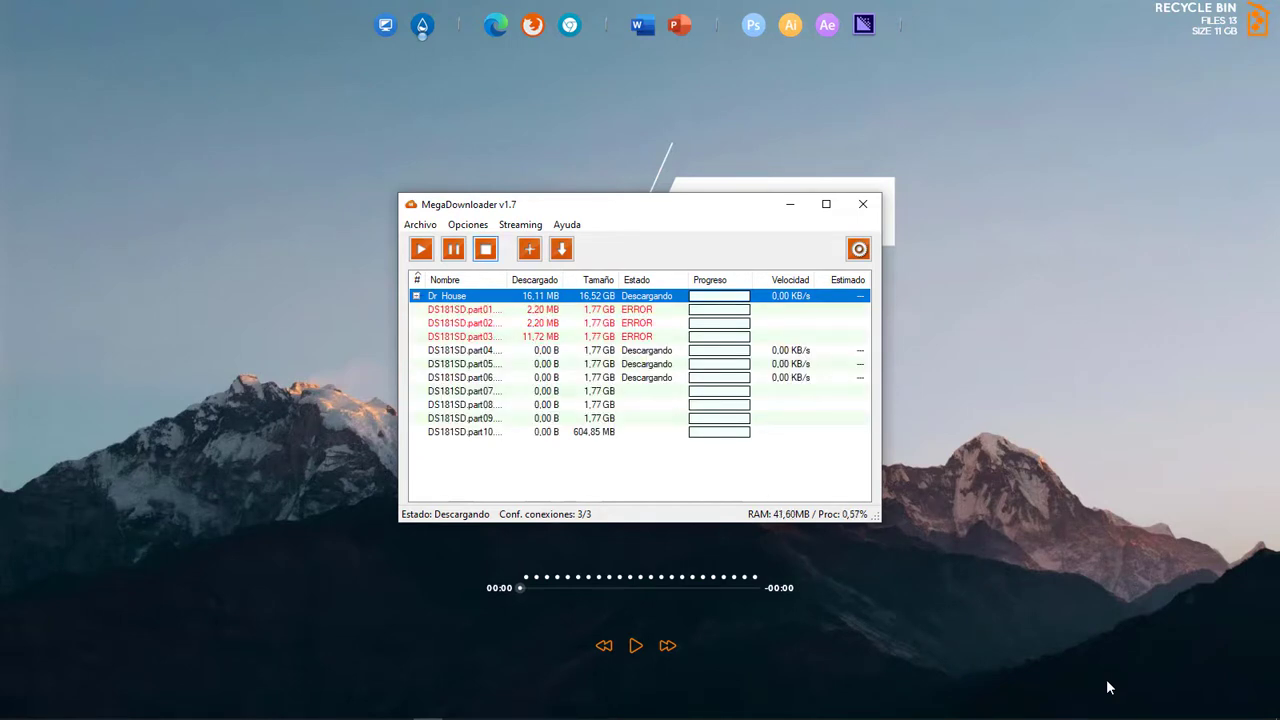
Stop the running downloads in MegaDownloader and restart the Dr House package.
{"action": "left_click", "coordinate": [485, 249]}
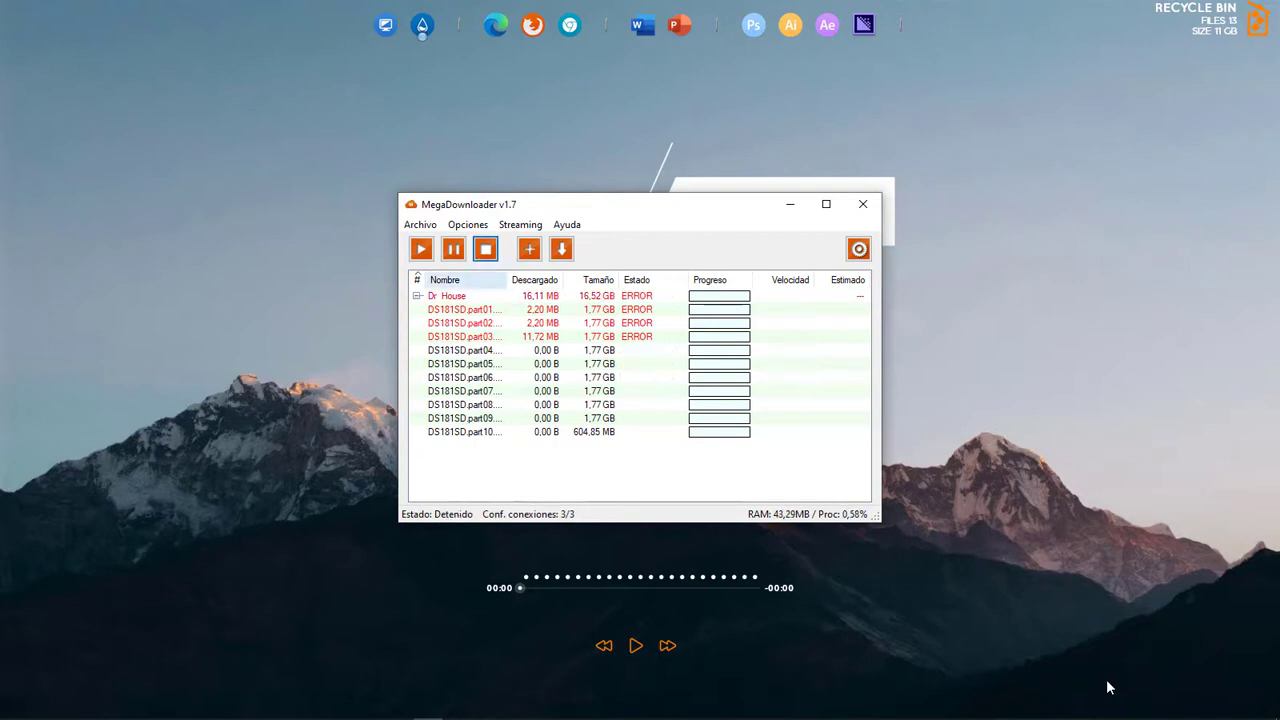
{"action": "right_click", "coordinate": [447, 296]}
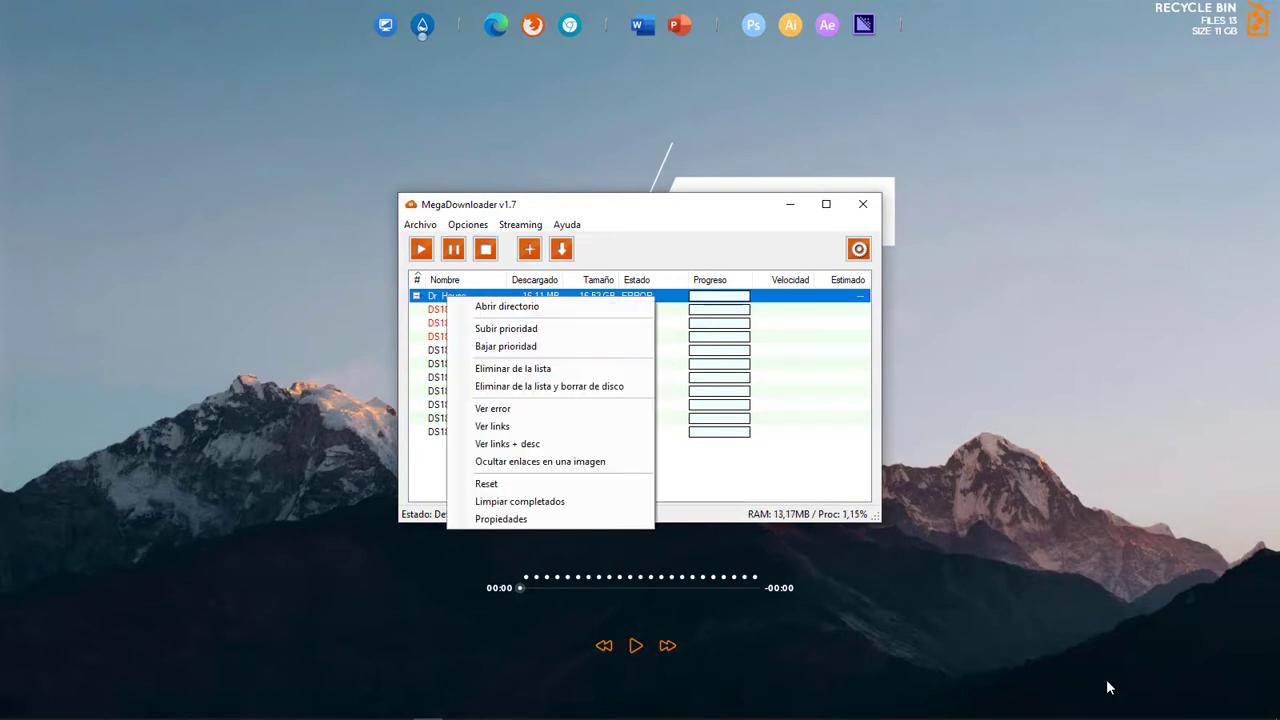
{"action": "key", "text": "Return"}
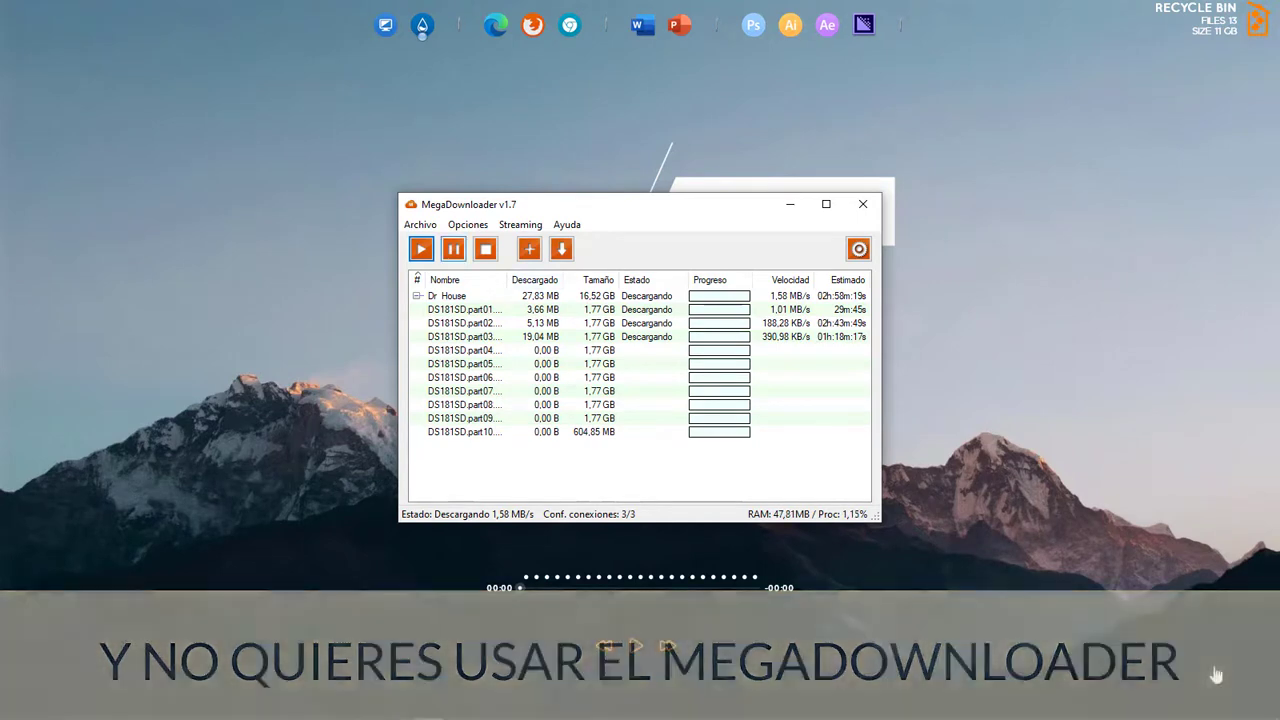
Pause the MegaDownloader downloads and minimise its window.
{"action": "left_click", "coordinate": [453, 249]}
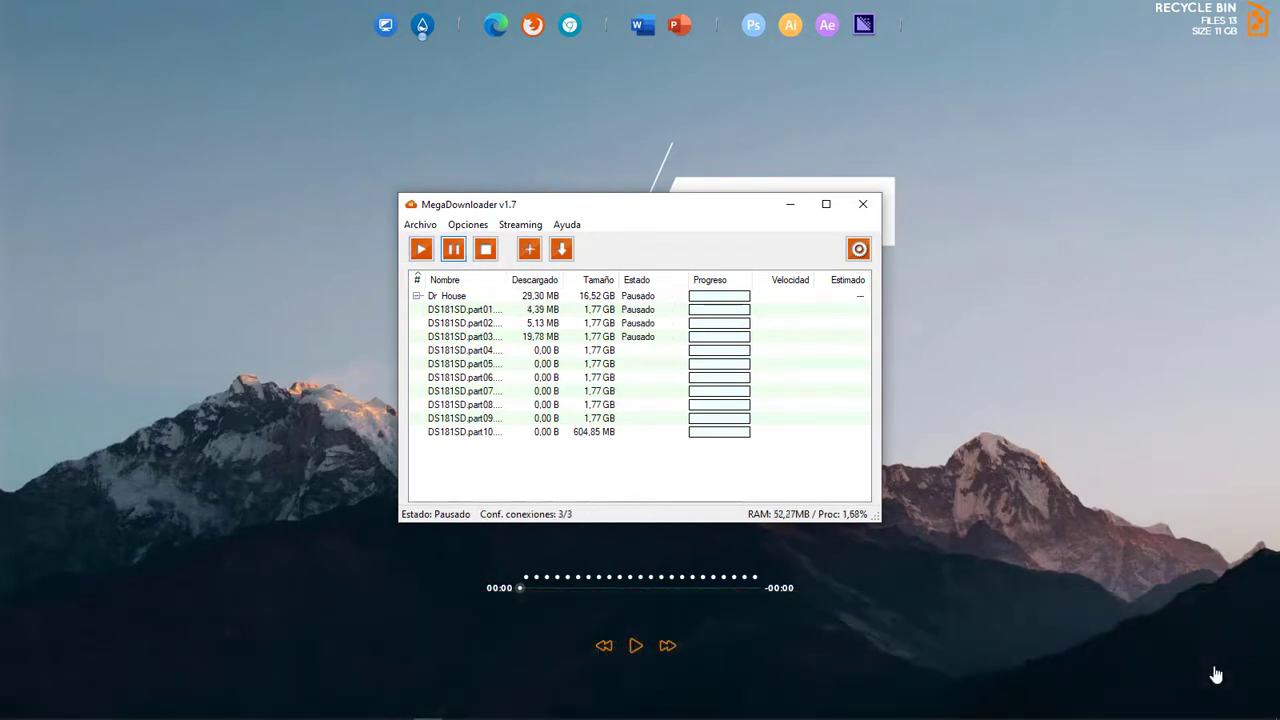
{"action": "left_click", "coordinate": [790, 204]}
Open MEGAsync, read its free transfer quota notice and close it.
{"action": "left_click", "coordinate": [1090, 708]}
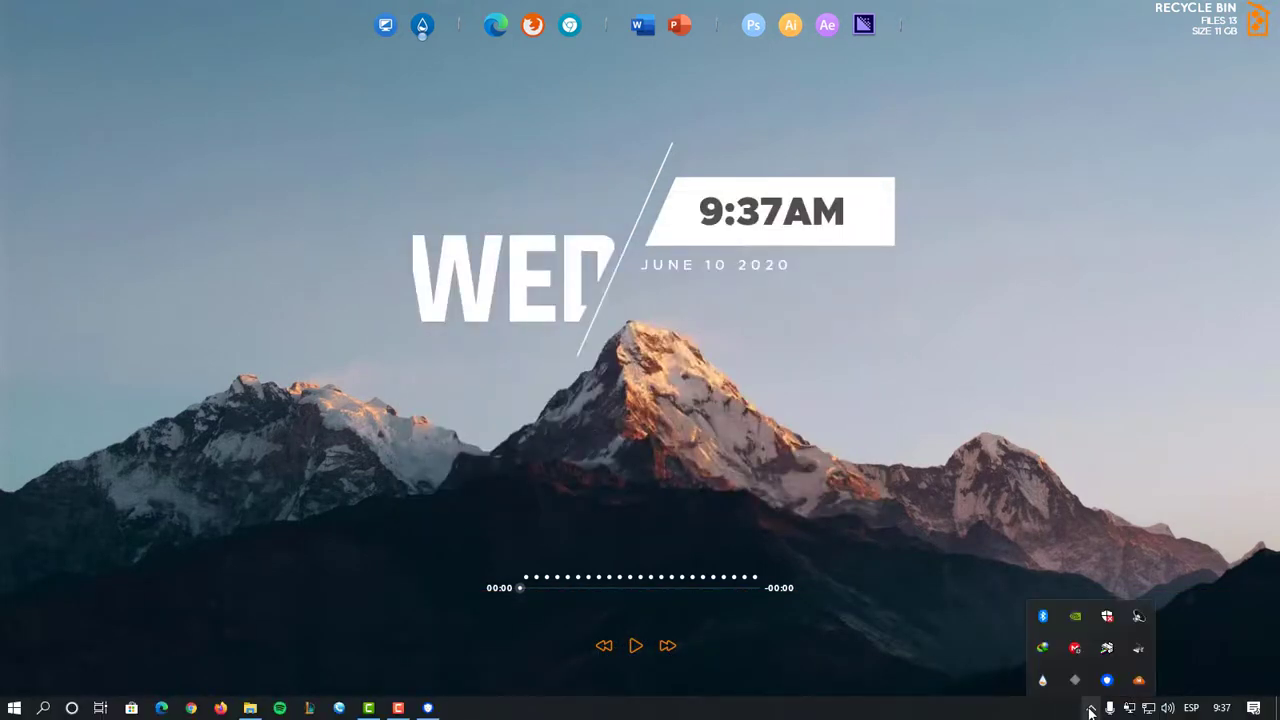
{"action": "left_click", "coordinate": [1075, 650]}
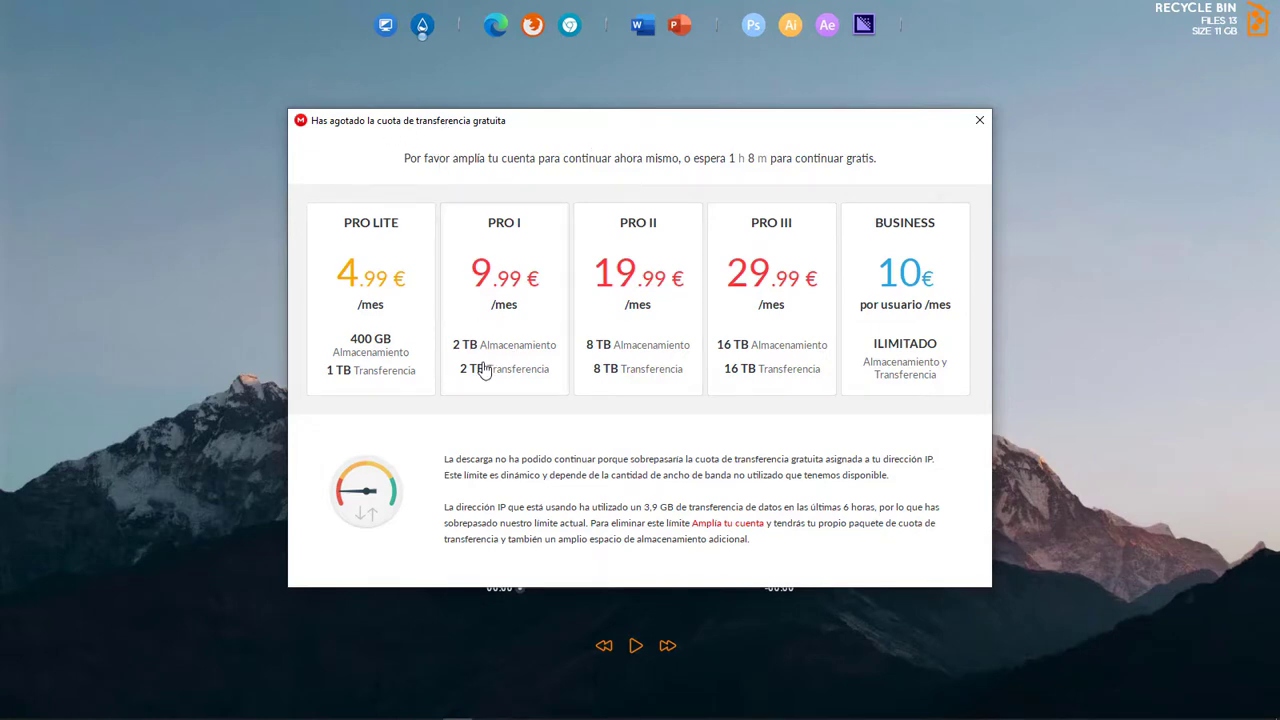
{"action": "left_click", "coordinate": [980, 121]}
Exit MEGAsync, accepting the exit confirmation.
{"action": "left_click", "coordinate": [1090, 707]}
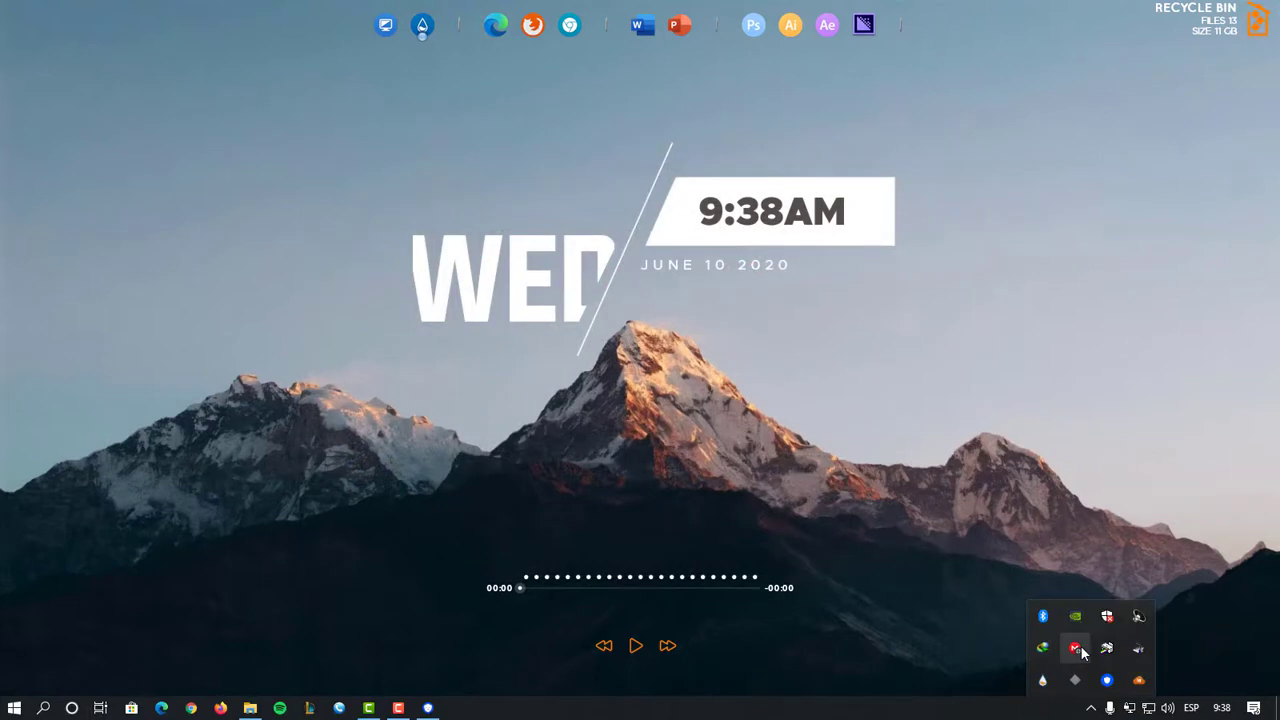
{"action": "left_click", "coordinate": [1105, 683]}
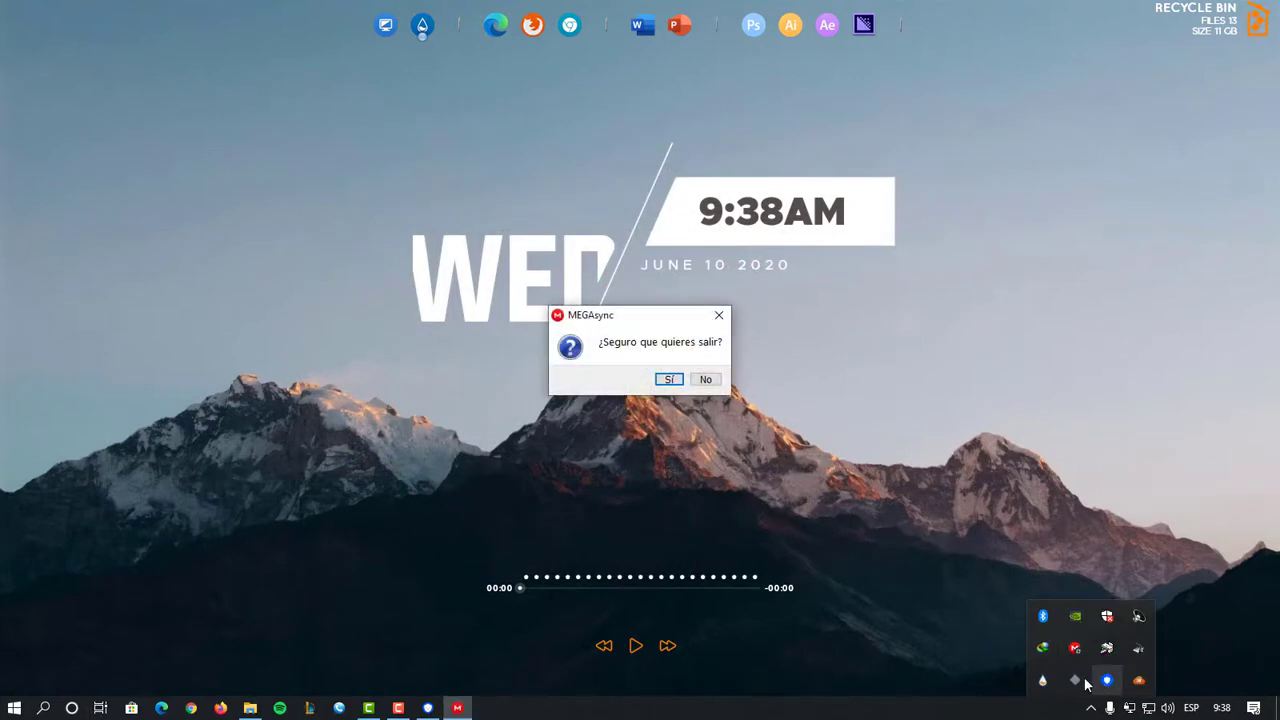
{"action": "key", "text": "Return"}
Open Betternet to check the VPN connection and its virtual location.
{"action": "left_click", "coordinate": [1088, 686]}
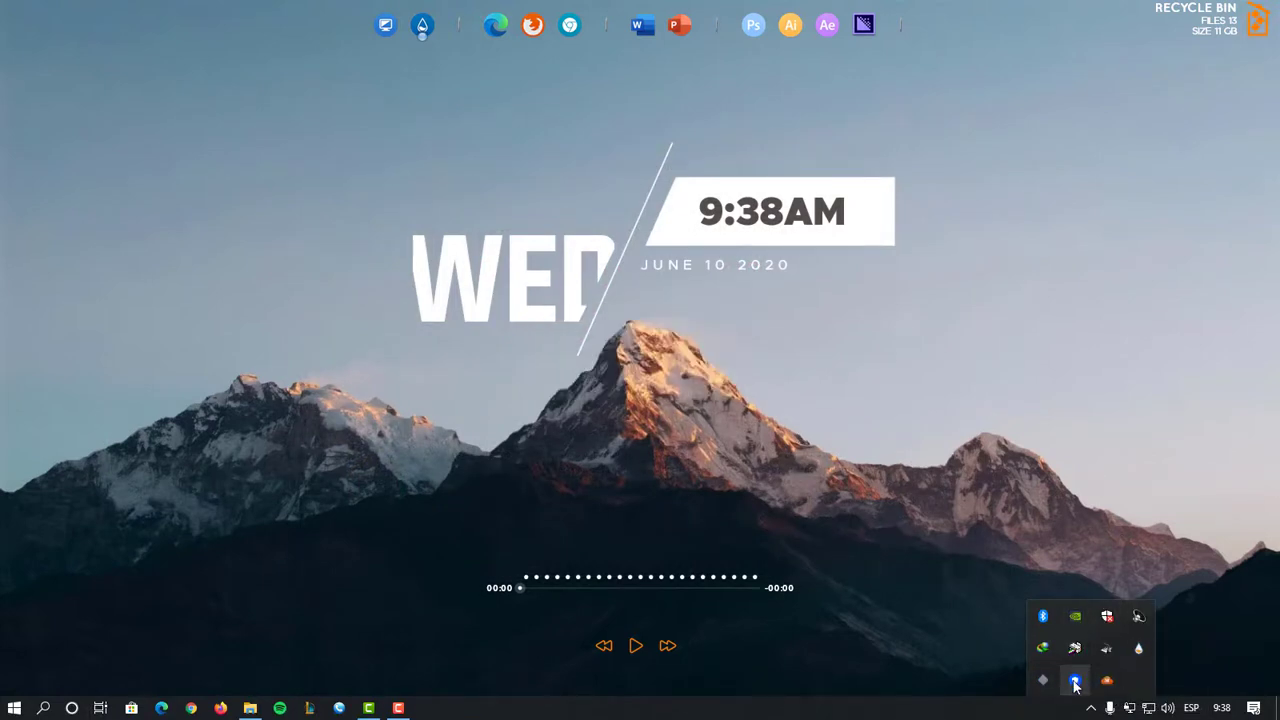
{"action": "left_click", "coordinate": [1075, 681]}
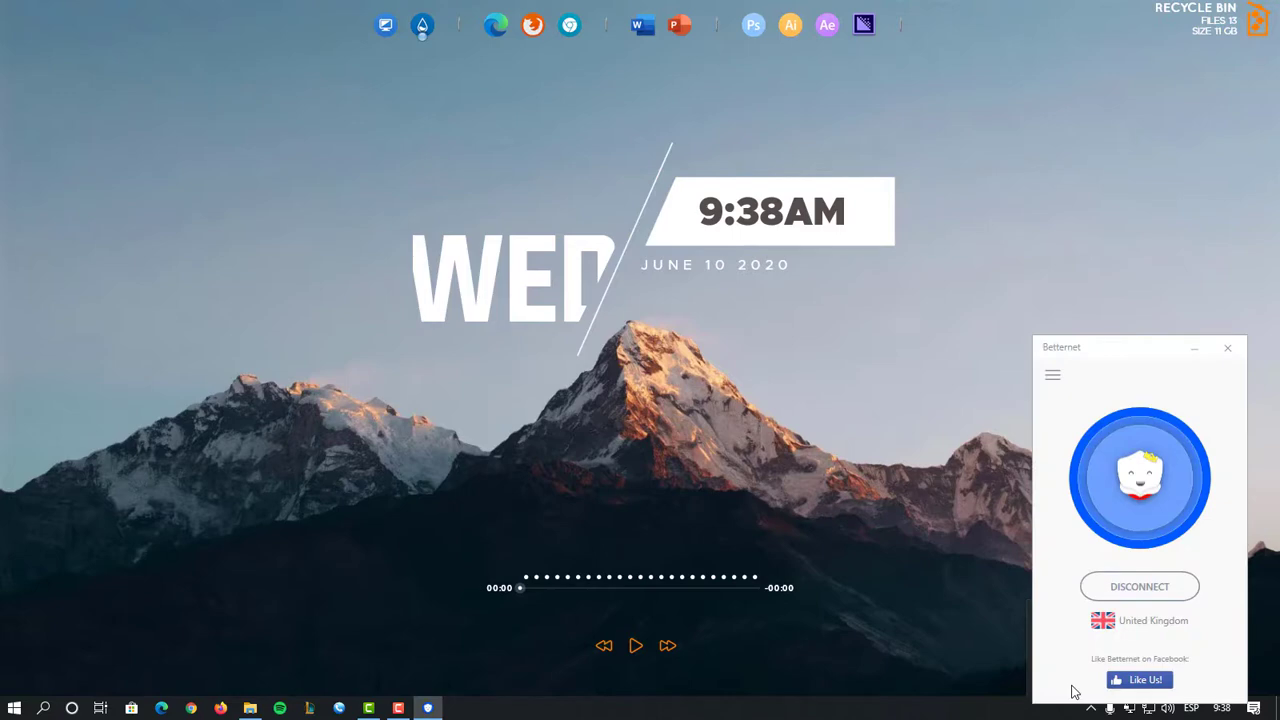
{"action": "left_click", "coordinate": [1090, 708]}
Relaunch MEGAsync and check its active transfers.
{"action": "key", "text": "super"}
{"action": "type", "text": "mega"}
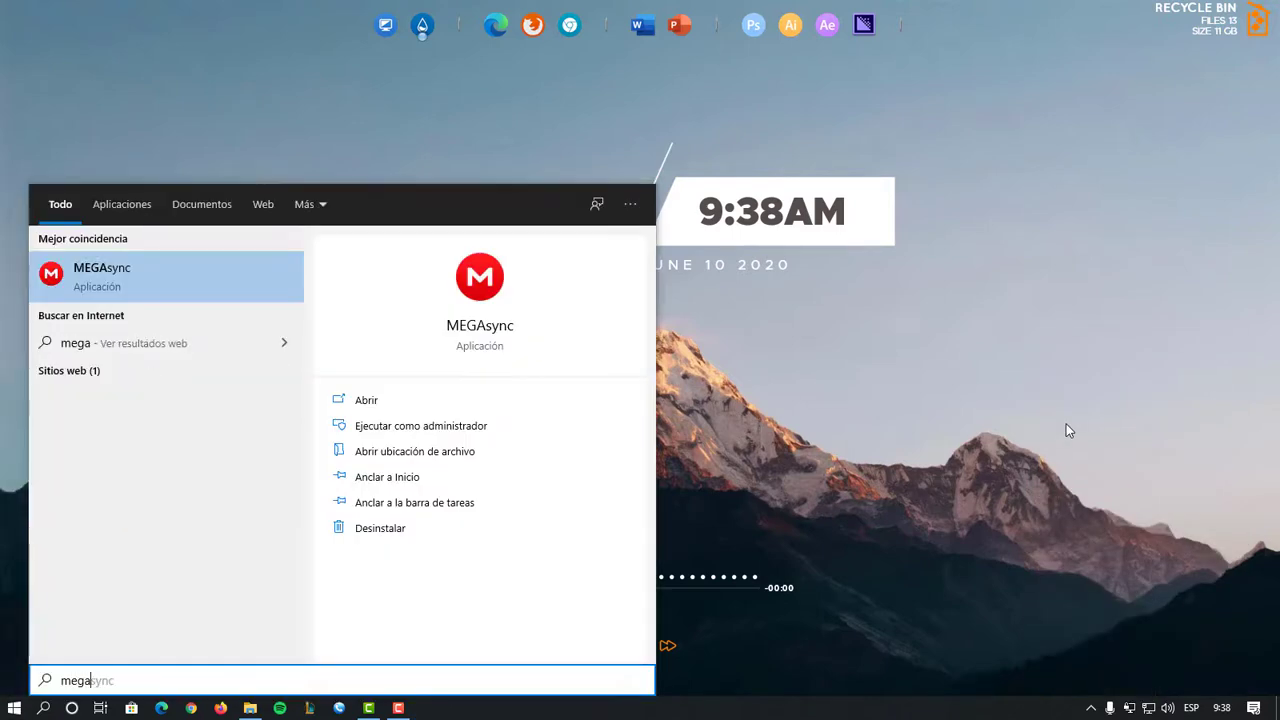
{"action": "key", "text": "Return"}
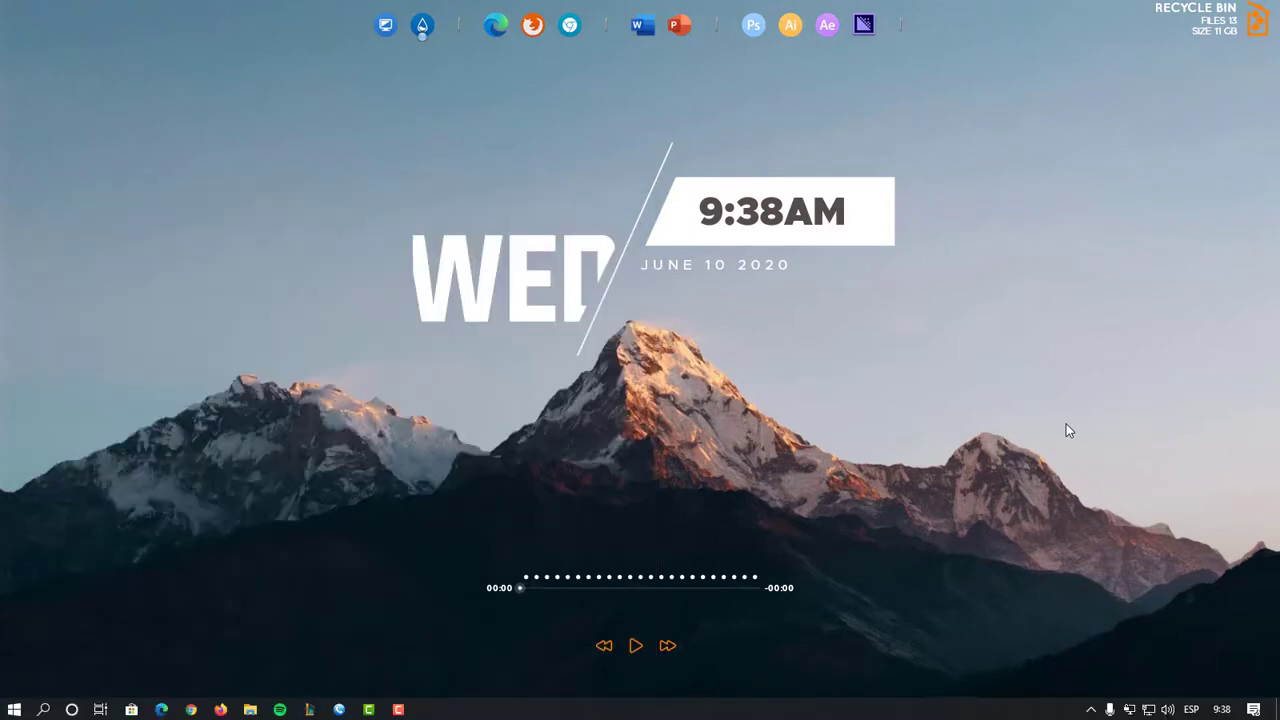
{"action": "left_click", "coordinate": [1090, 708]}
{"action": "left_click", "coordinate": [1075, 648]}
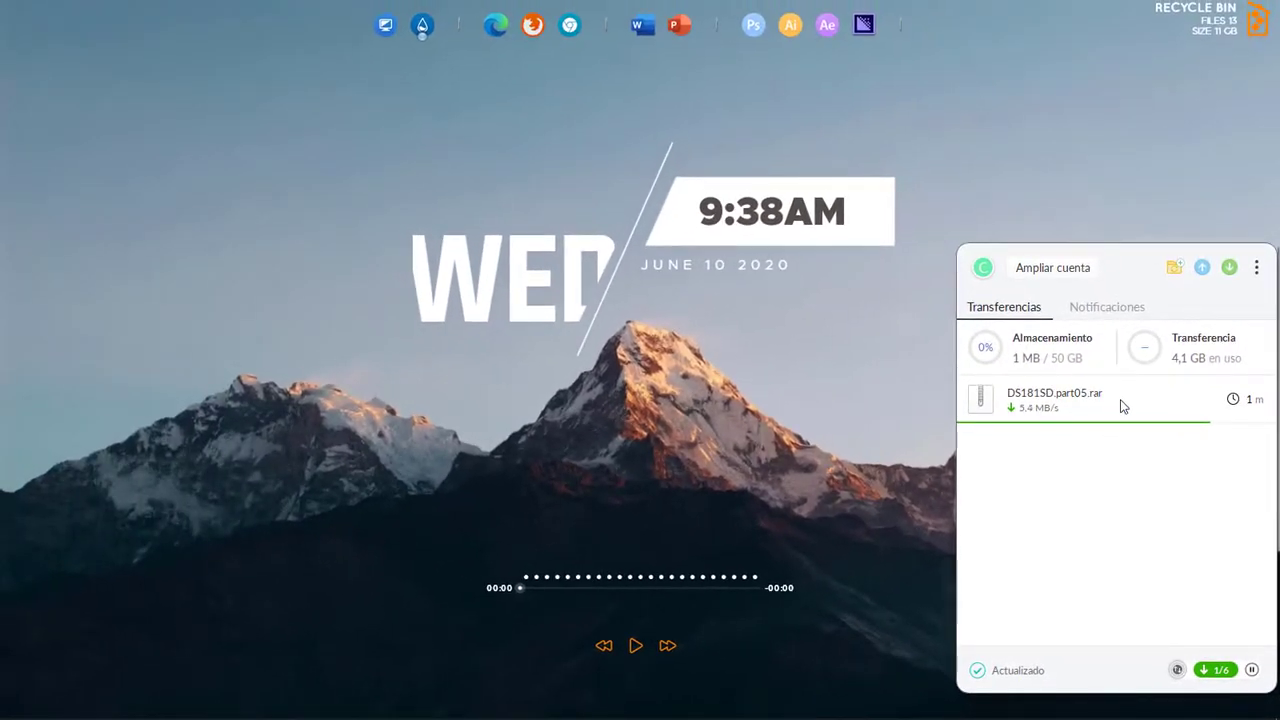
{"action": "left_click", "coordinate": [848, 461]}
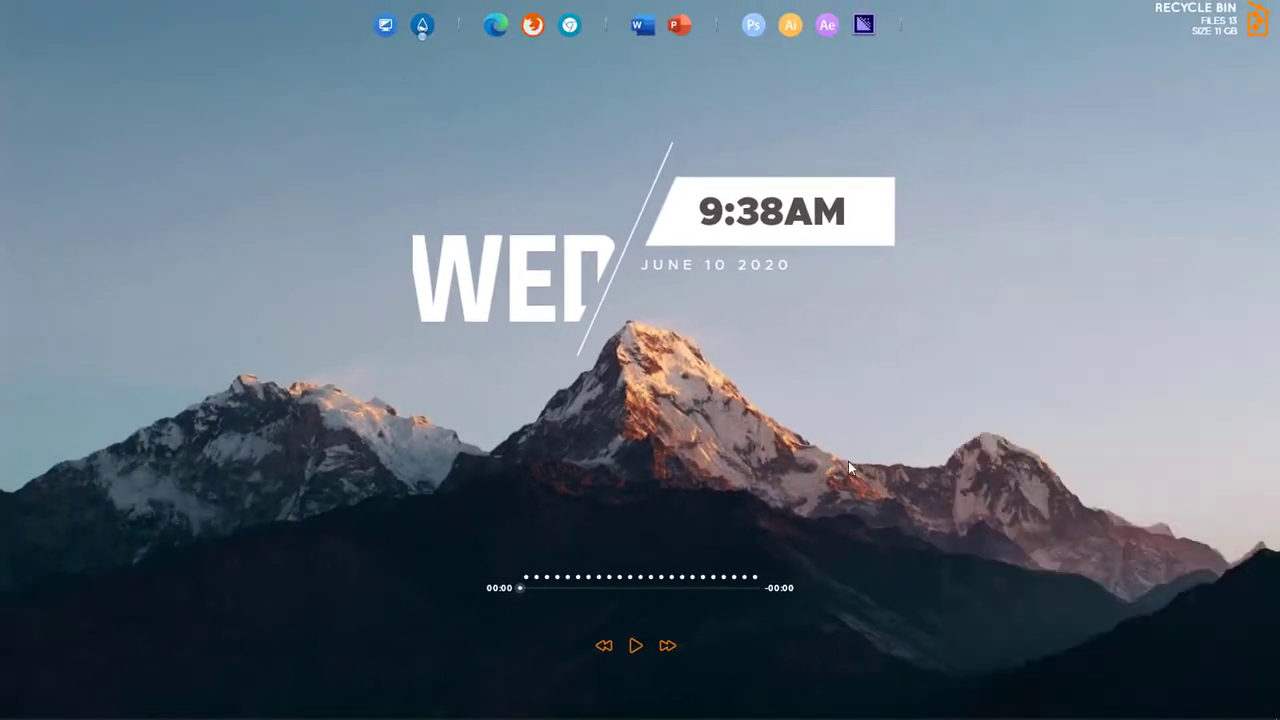
Bring MegaDownloader back up from the background.
{"action": "mouse_move", "coordinate": [534, 680]}
{"action": "left_click", "coordinate": [1091, 708]}
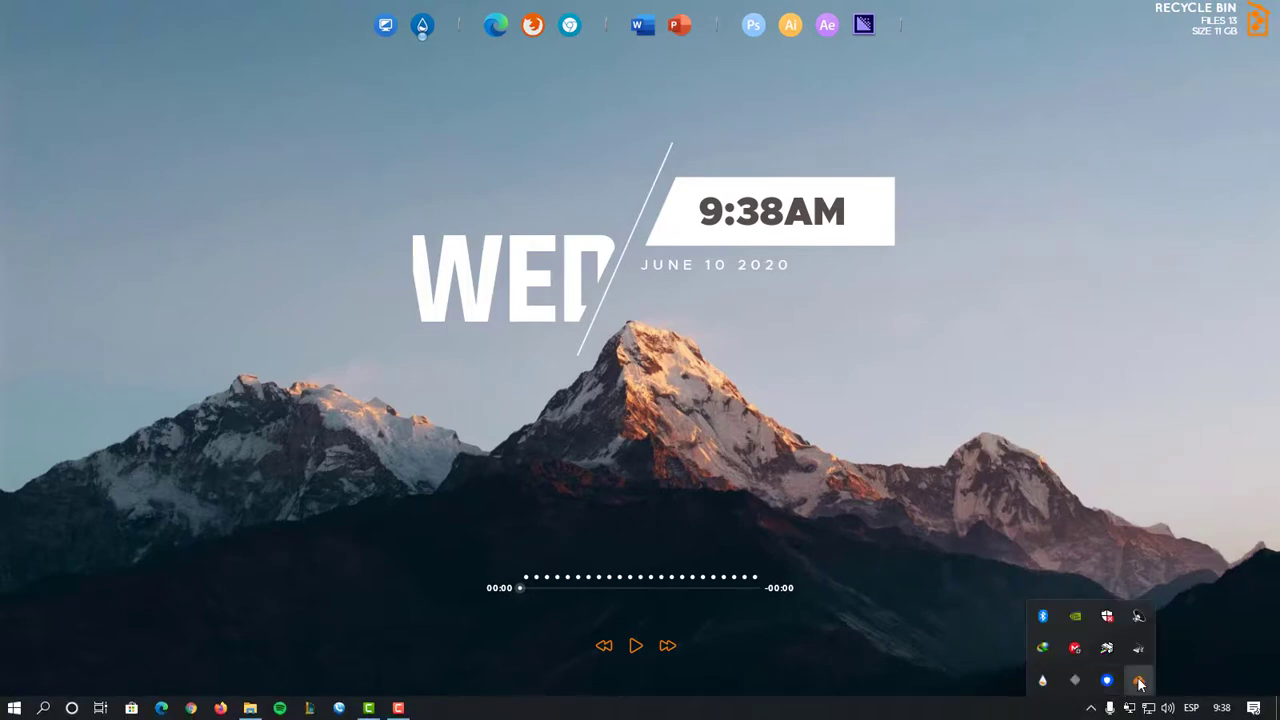
{"action": "left_click", "coordinate": [1138, 680]}
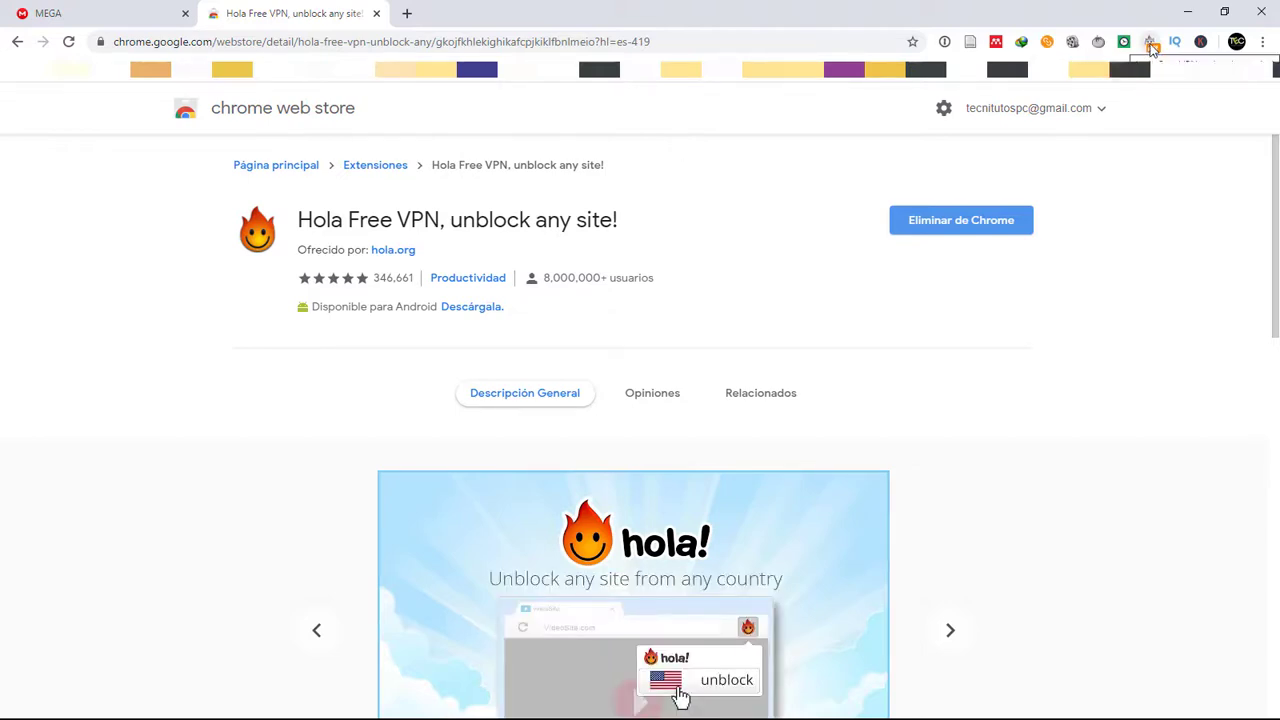
In Chrome, close the Hola web store page and turn on the Hola VPN with United States as the virtual location.
{"action": "left_click", "coordinate": [376, 13]}
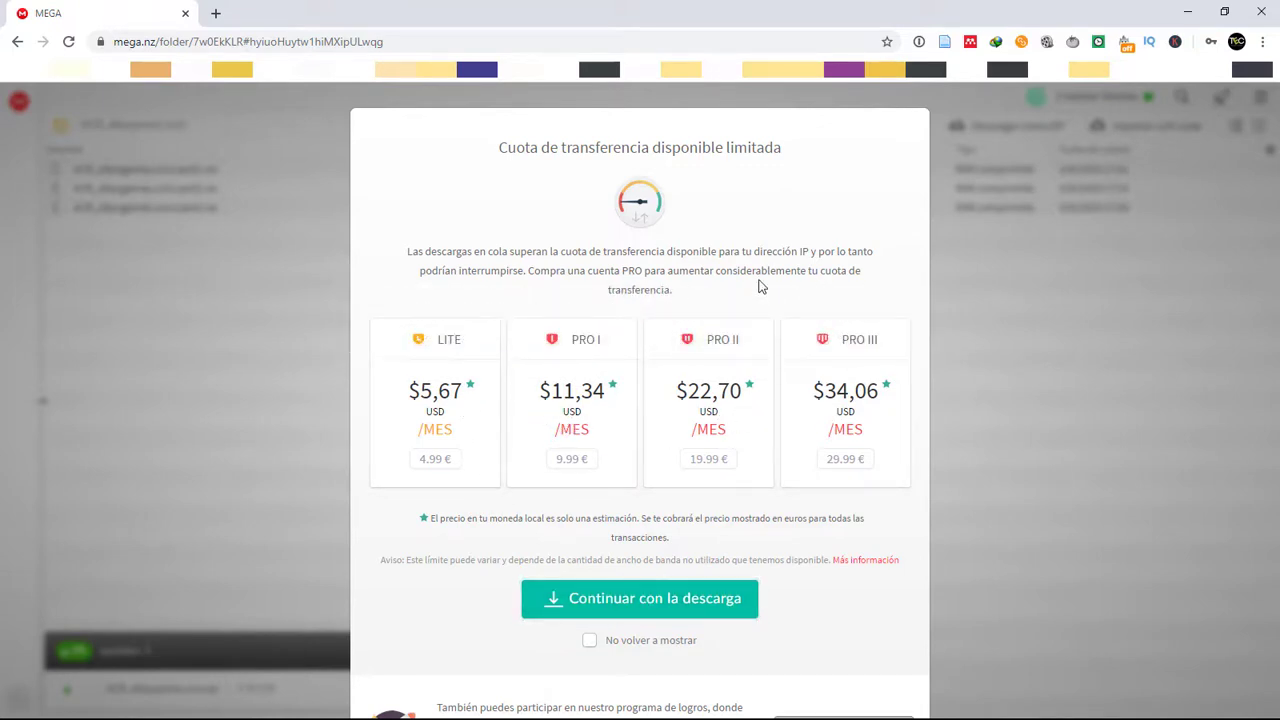
{"action": "left_click", "coordinate": [1125, 45]}
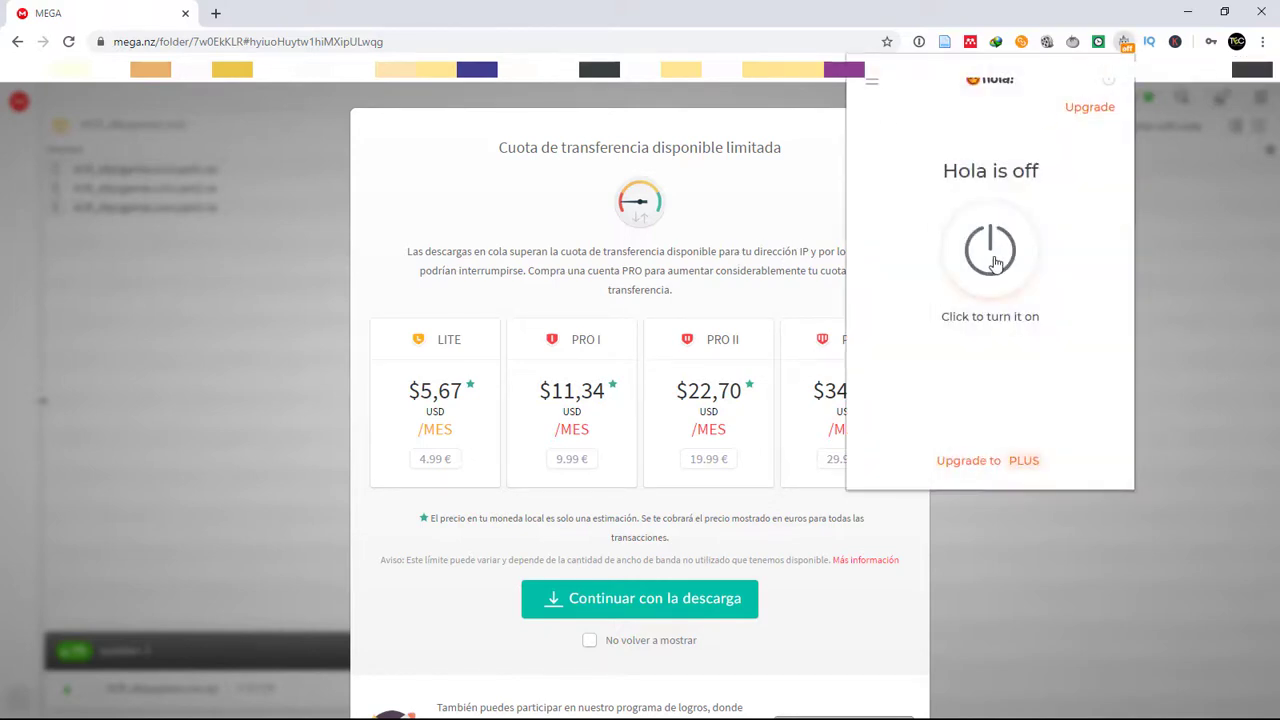
{"action": "left_click", "coordinate": [997, 254]}
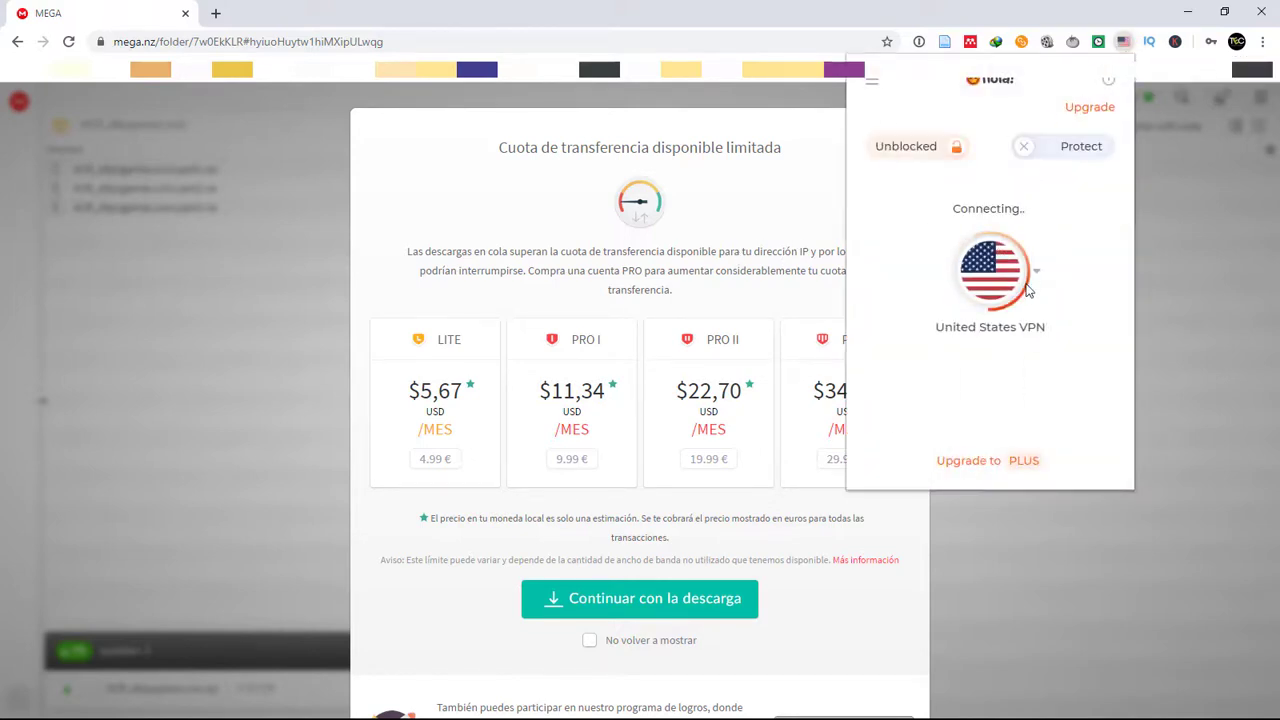
{"action": "left_click", "coordinate": [1035, 278]}
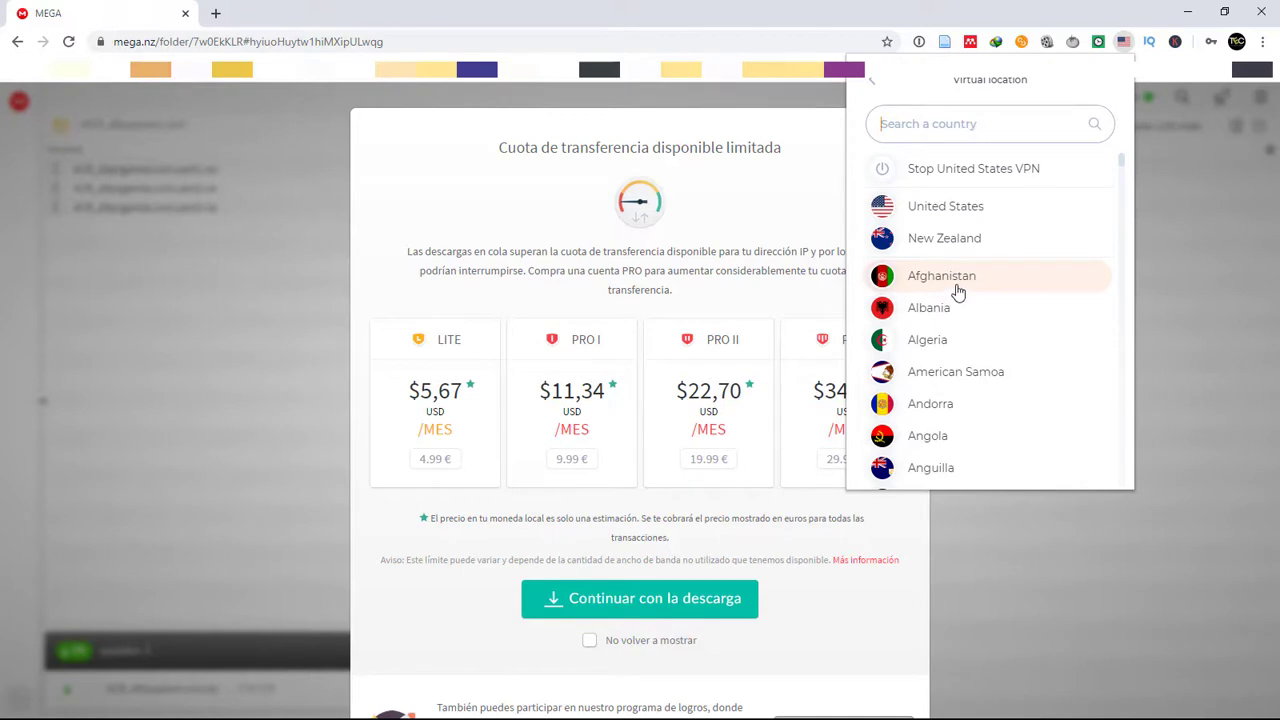
{"action": "left_click", "coordinate": [957, 208]}
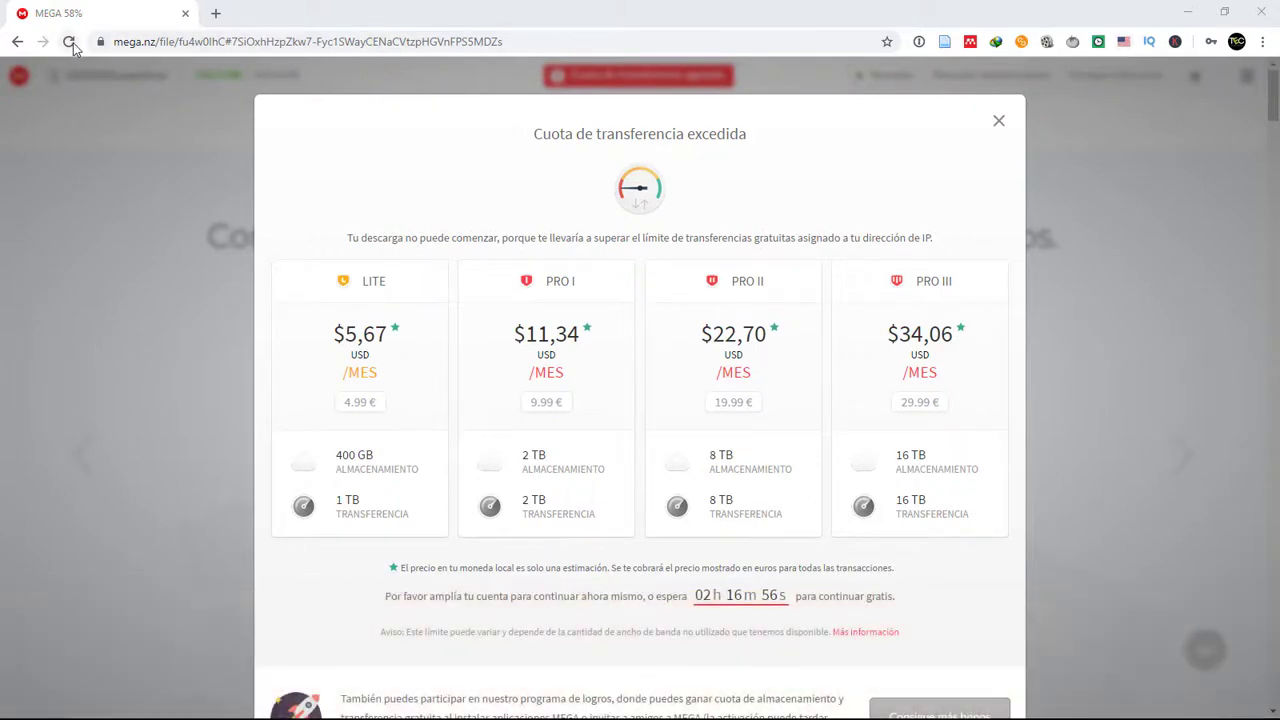
Reload the MEGA file page and resume the download of DS181SD.part10.rar.
{"action": "left_click", "coordinate": [69, 42]}
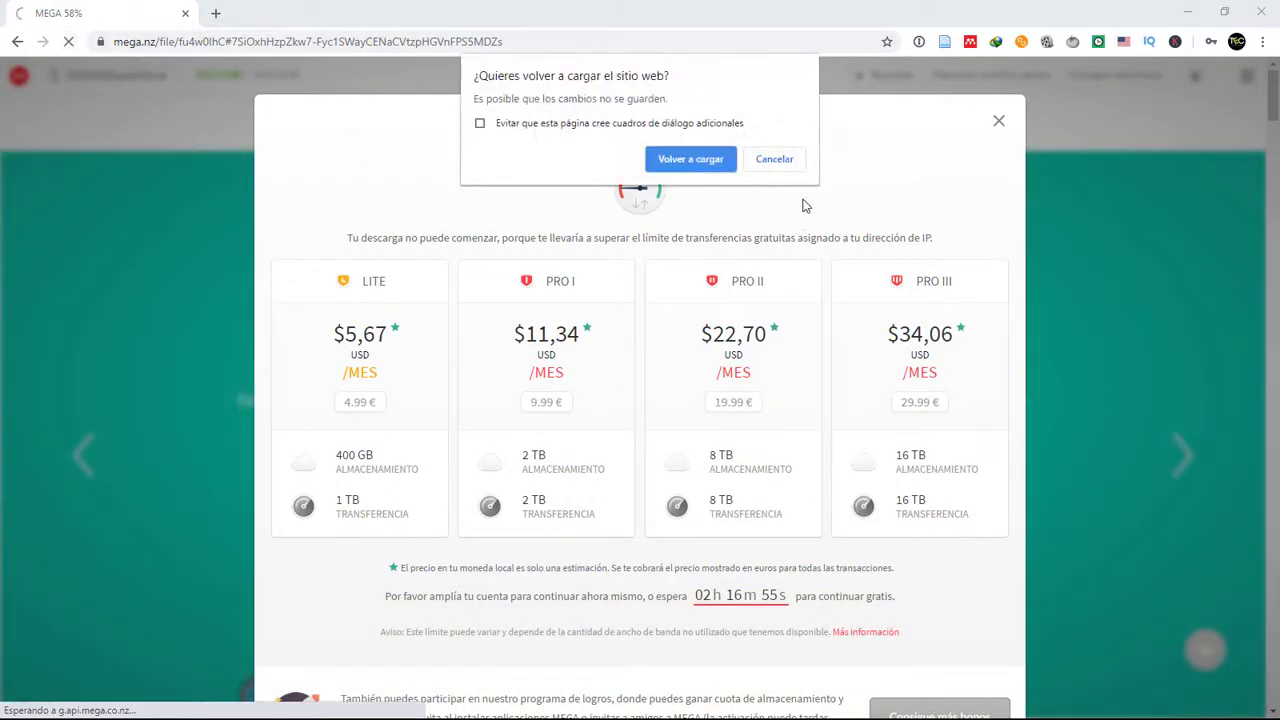
{"action": "left_click", "coordinate": [681, 157]}
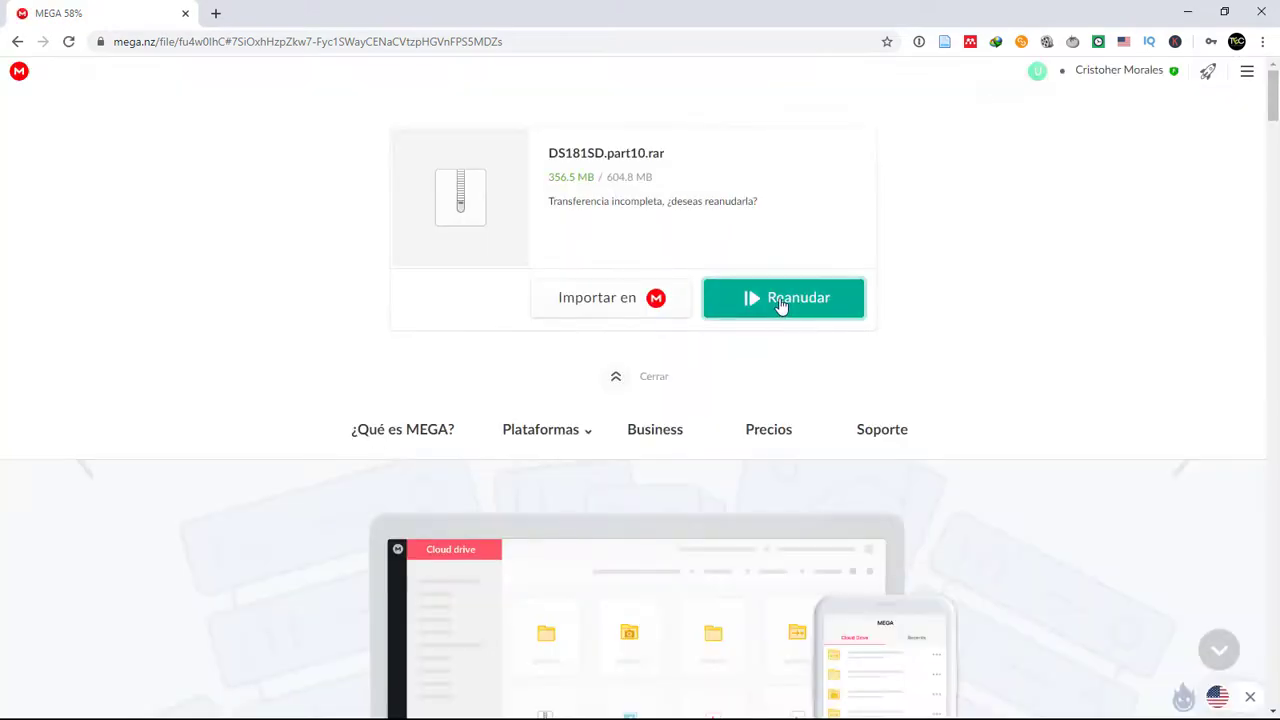
{"action": "left_click", "coordinate": [790, 297]}
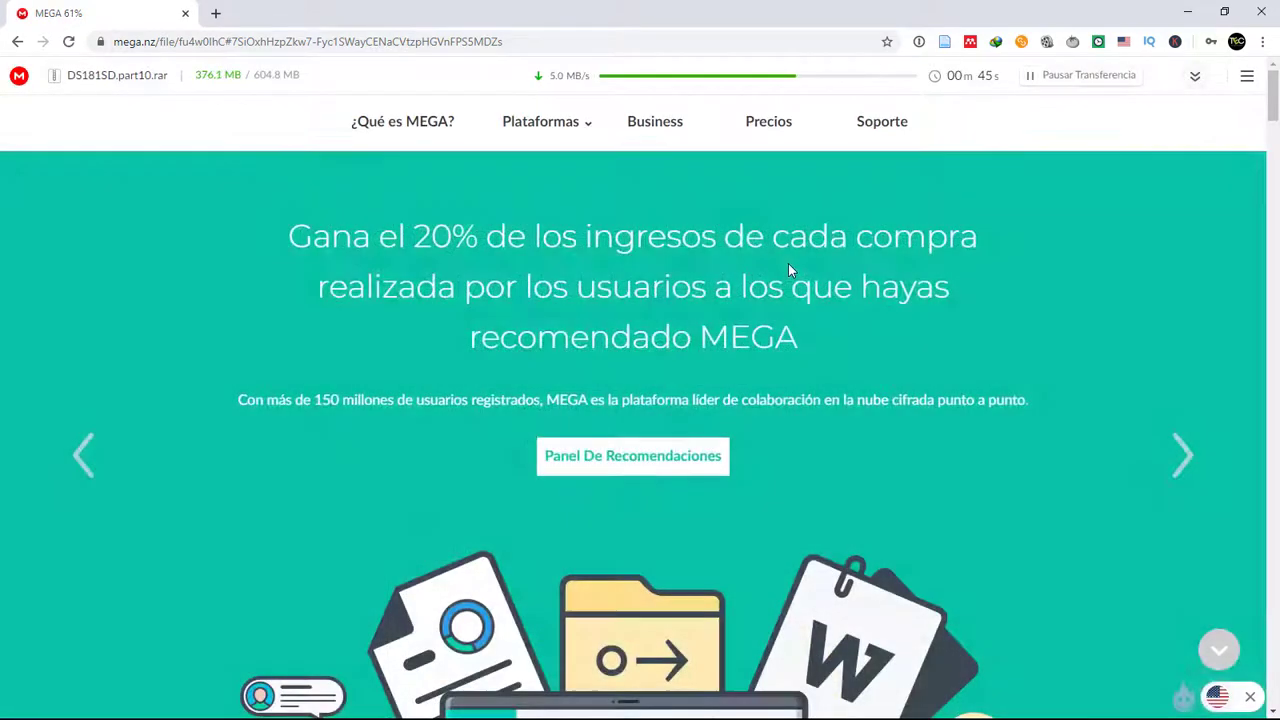